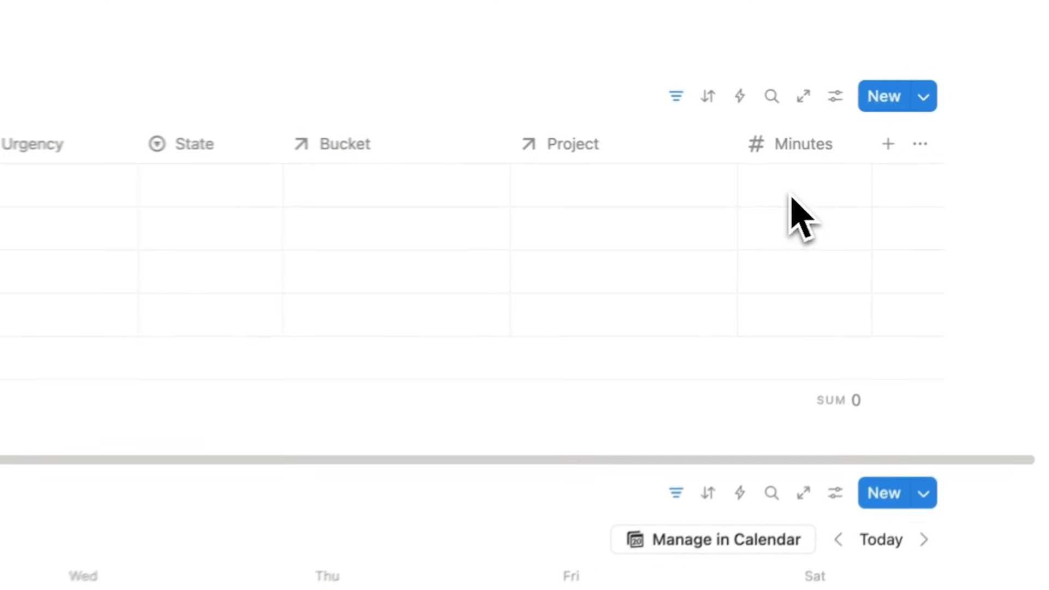
# Step: Enter 60, 120 and 90 as the minutes for the first three tasks in the table
pyautogui.click(826, 186)
pyautogui.write('60')
pyautogui.press('Return')
pyautogui.write('120')
pyautogui.press('Return')
pyautogui.write('90')
pyautogui.press('Return')
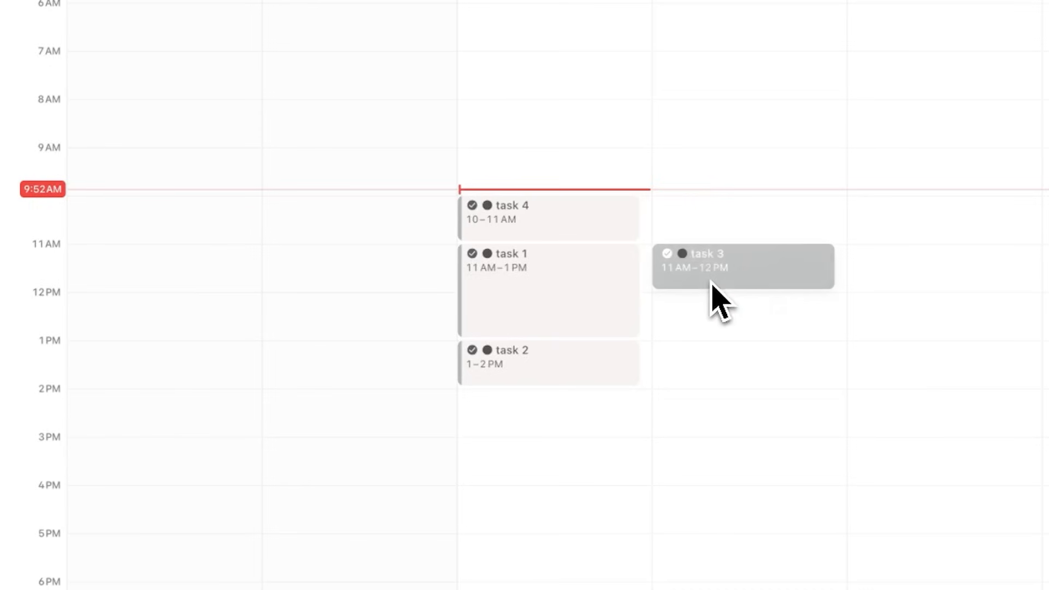
# Step: Lengthen task 3 in the calendar to 120 minutes, keeping its 11 AM start
pyautogui.moveTo(710, 297); pyautogui.dragTo(724, 377)
# Step: Open the Time Track workspace's Time on Projects view and open the calculation options for the Book group's Calendar column
pyautogui.scroll(-8, 529, 320)
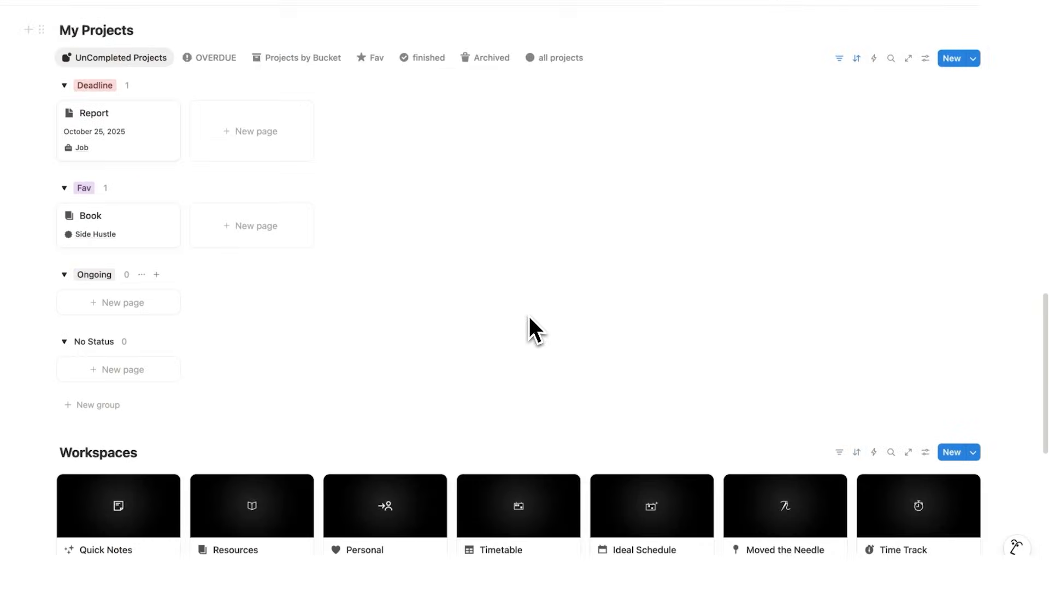
pyautogui.scroll(-5, 528, 313)
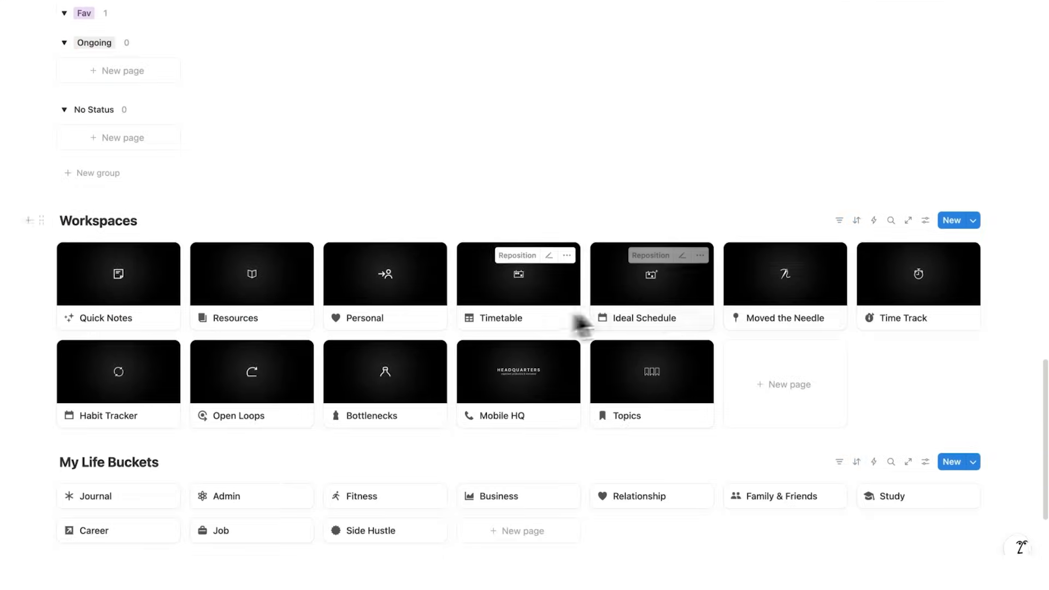
pyautogui.click(883, 306)
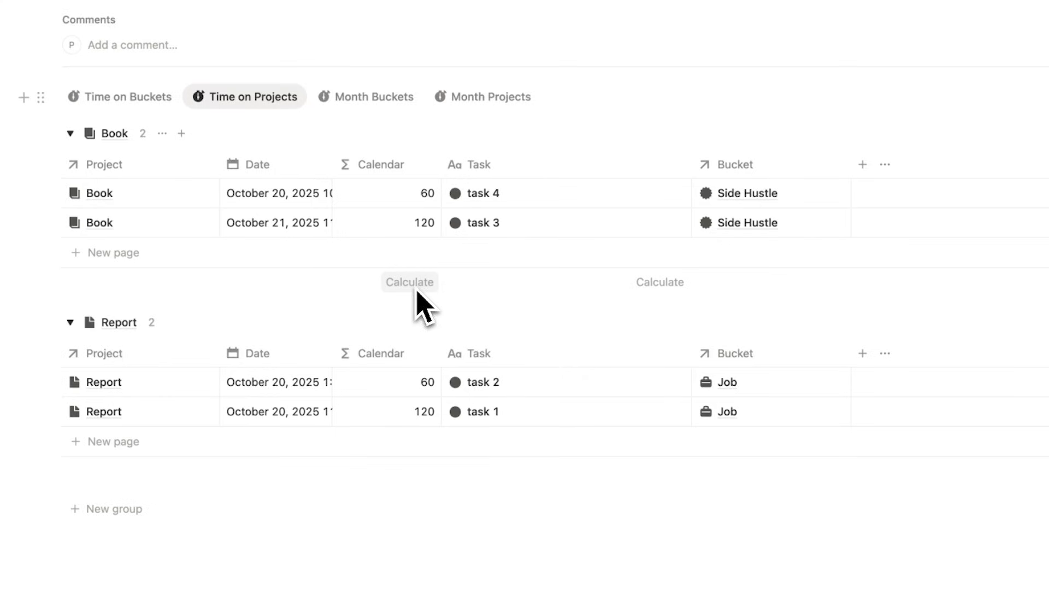
pyautogui.click(414, 287)
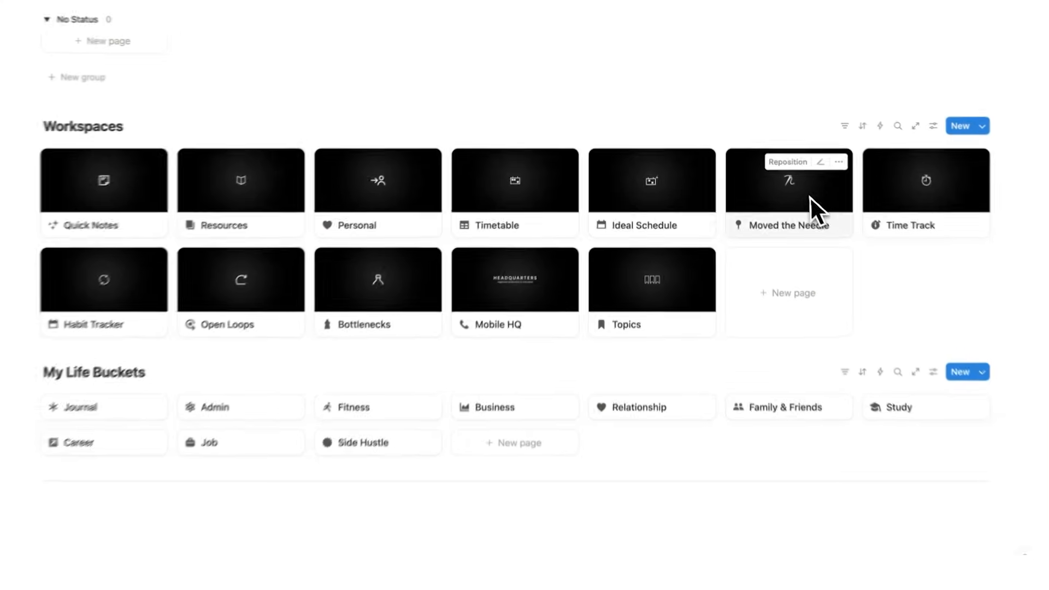
# Step: Open the Moved the Needle workspace and look over the sections of the Headquarters page
pyautogui.click(810, 195)
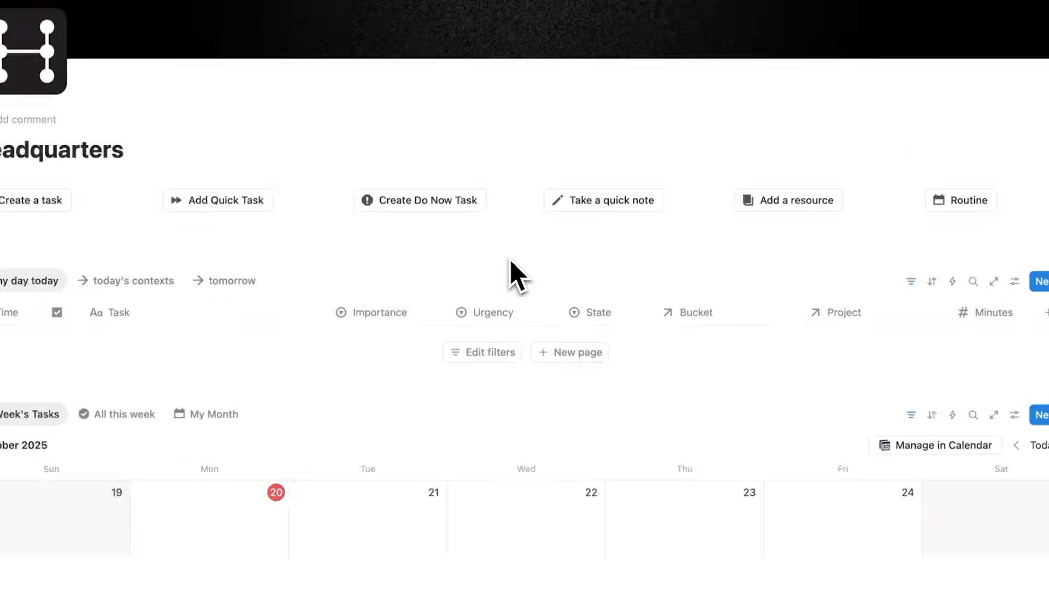
pyautogui.scroll(-10, 511, 274)
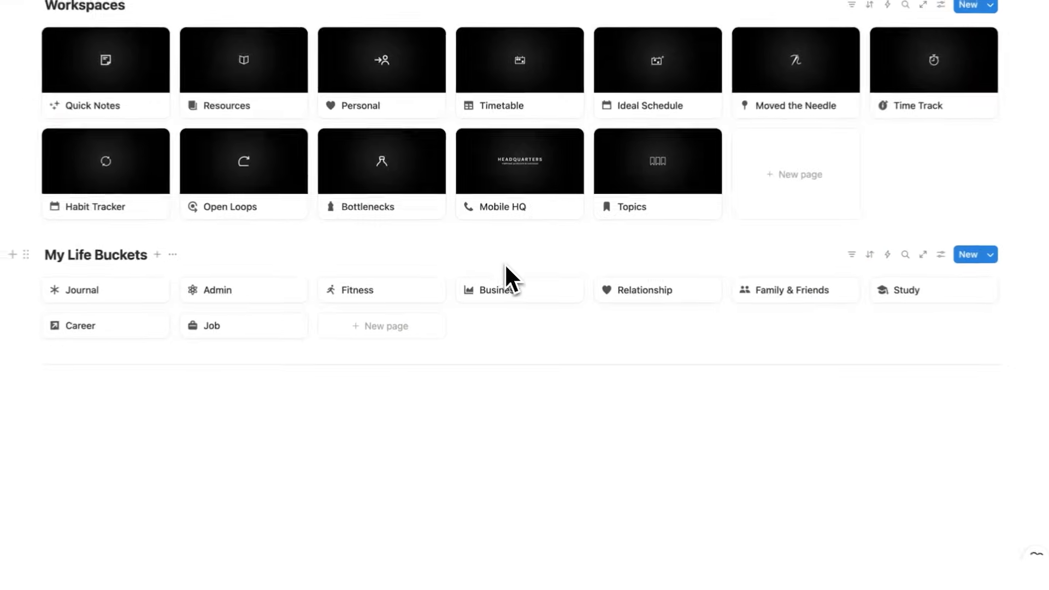
pyautogui.scroll(10, 511, 263)
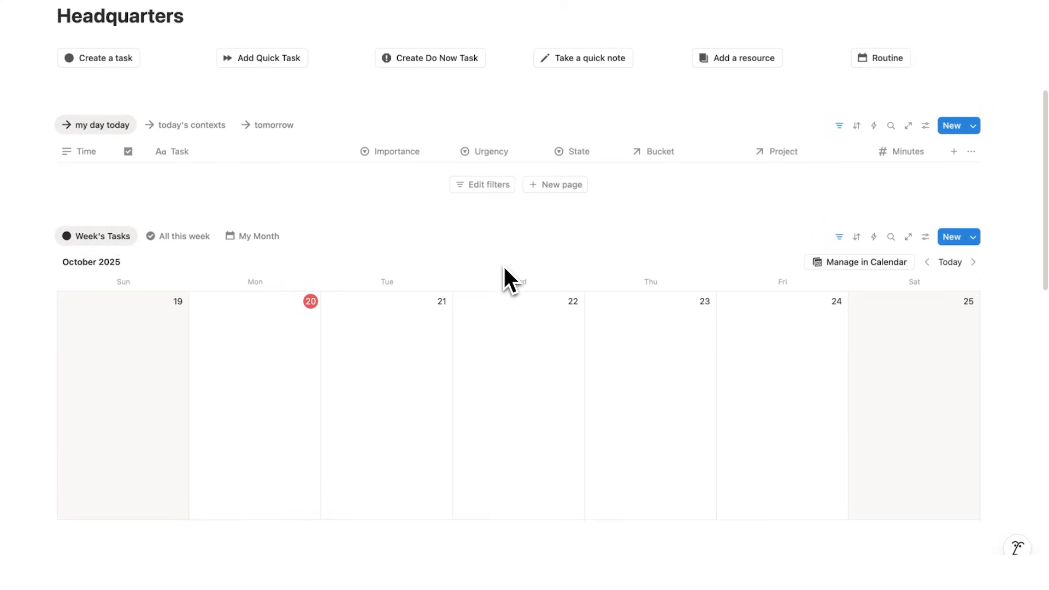
pyautogui.scroll(5, 505, 273)
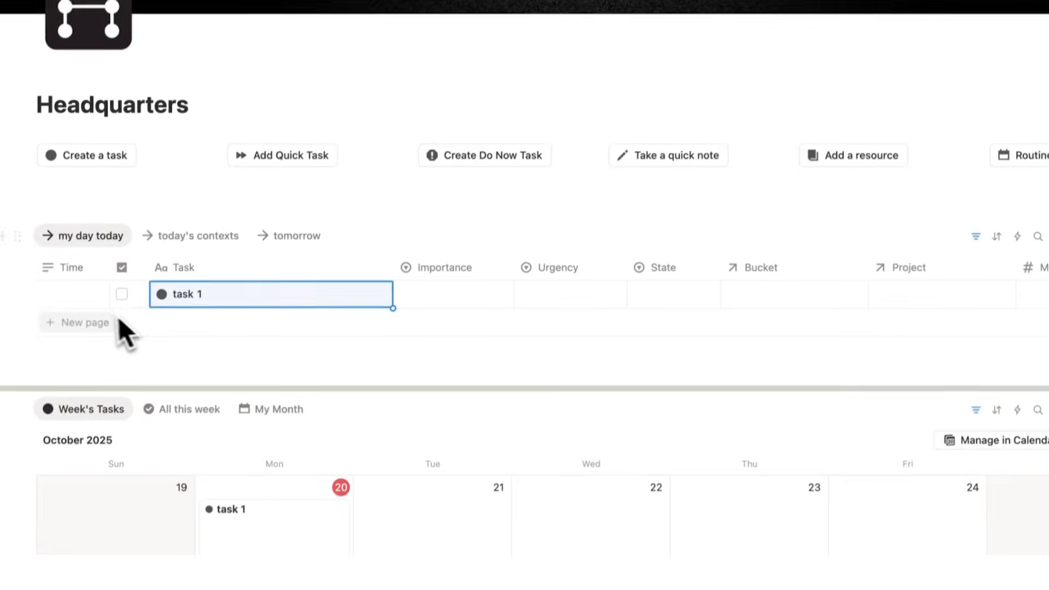
# Step: Add task 2, task 3 and task 4 below task 1 in the my day today table
pyautogui.click(118, 320)
pyautogui.write('task 4')
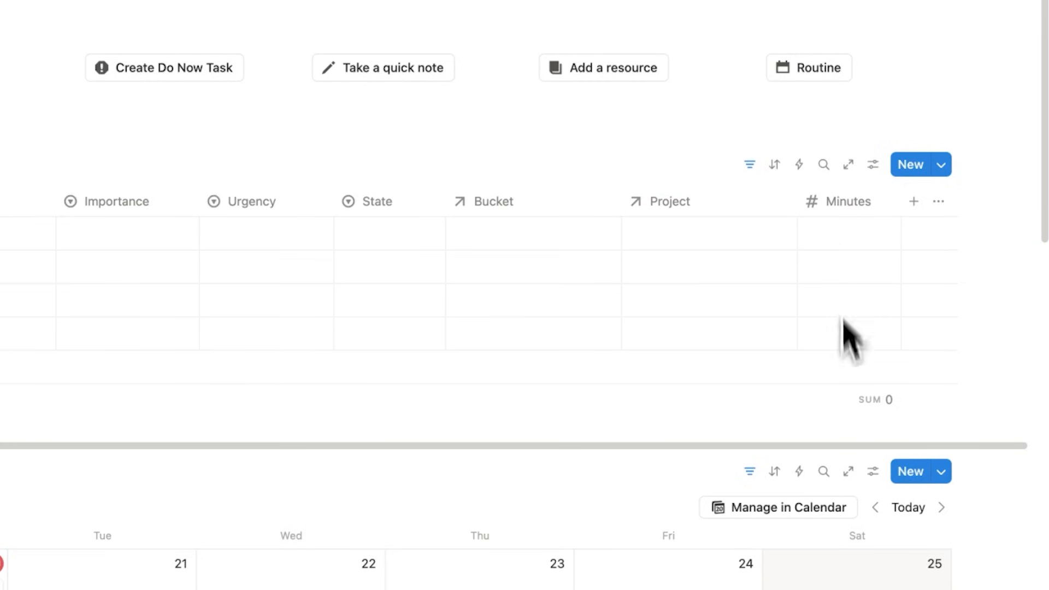
# Step: Set the minutes of tasks 1 to 4 in the my day today table to 60, 120, 90 and 120
pyautogui.click(839, 240)
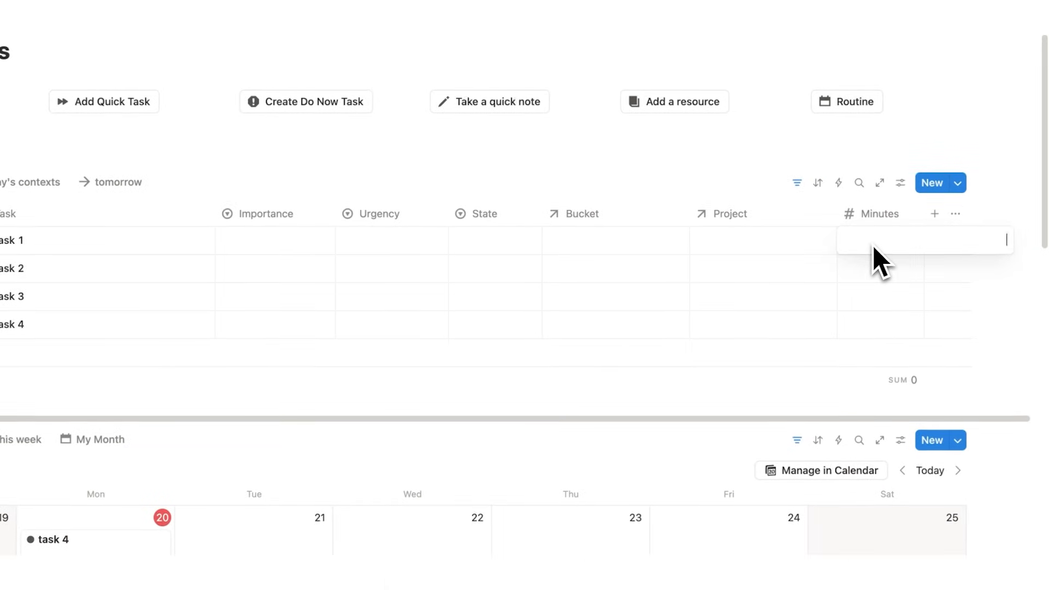
pyautogui.write('60')
pyautogui.press('Return')
pyautogui.write('120')
pyautogui.press('Return')
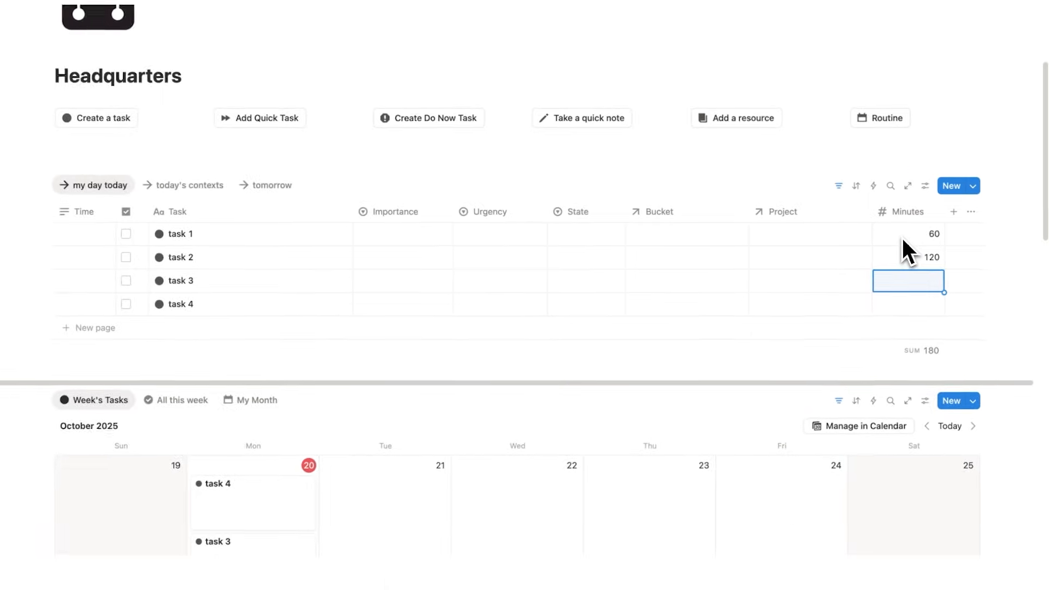
pyautogui.write('90')
pyautogui.press('Return')
pyautogui.write('120')
pyautogui.press('Return')
pyautogui.click(566, 358)
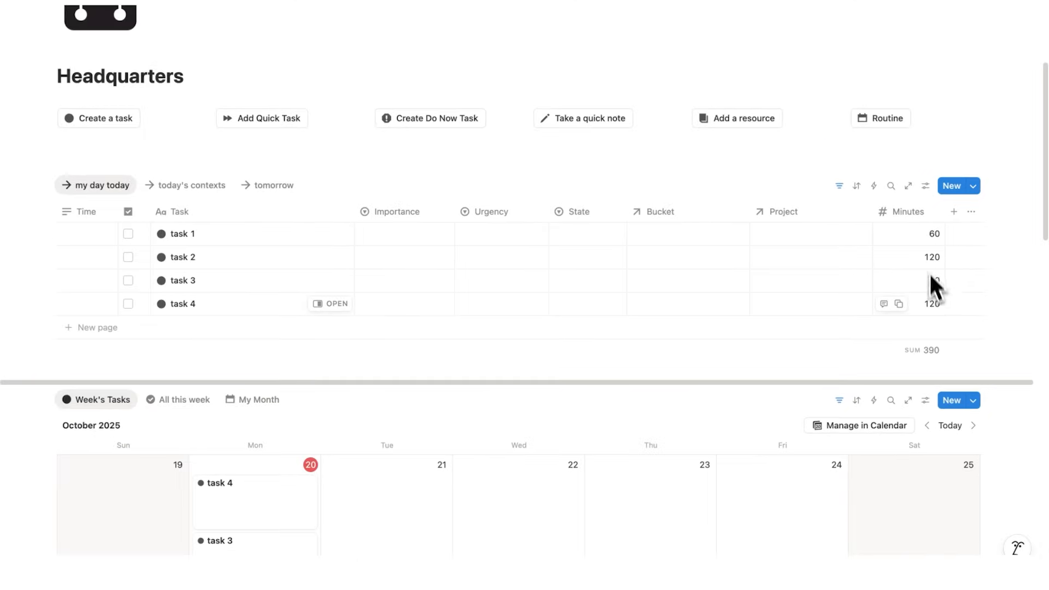
# Step: Mark task 1, task 2, task 3 and task 4 as done in the my day today table
pyautogui.scroll(-20, 930, 275)
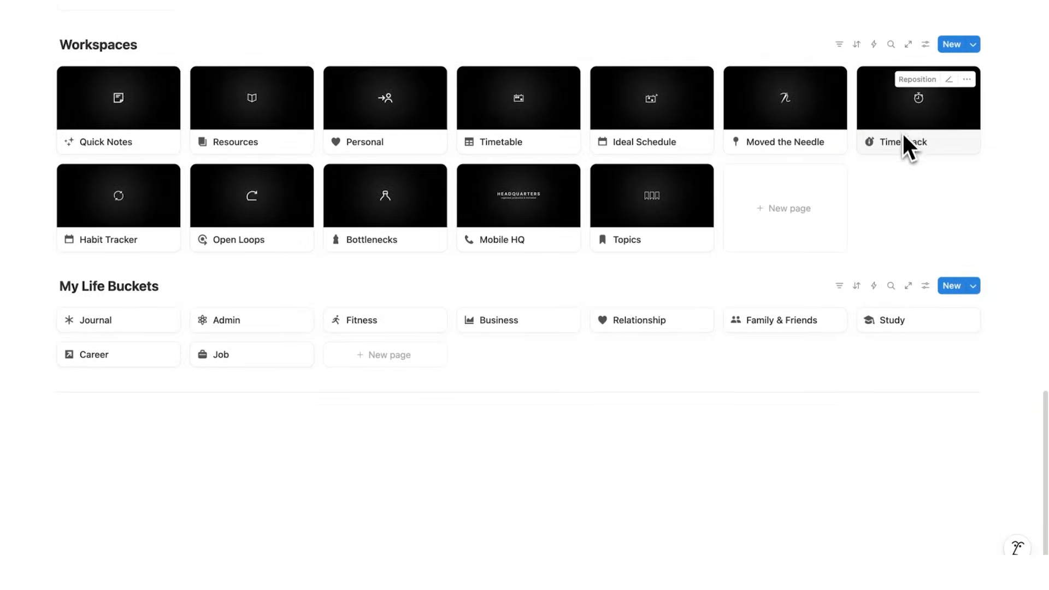
pyautogui.scroll(15, 896, 164)
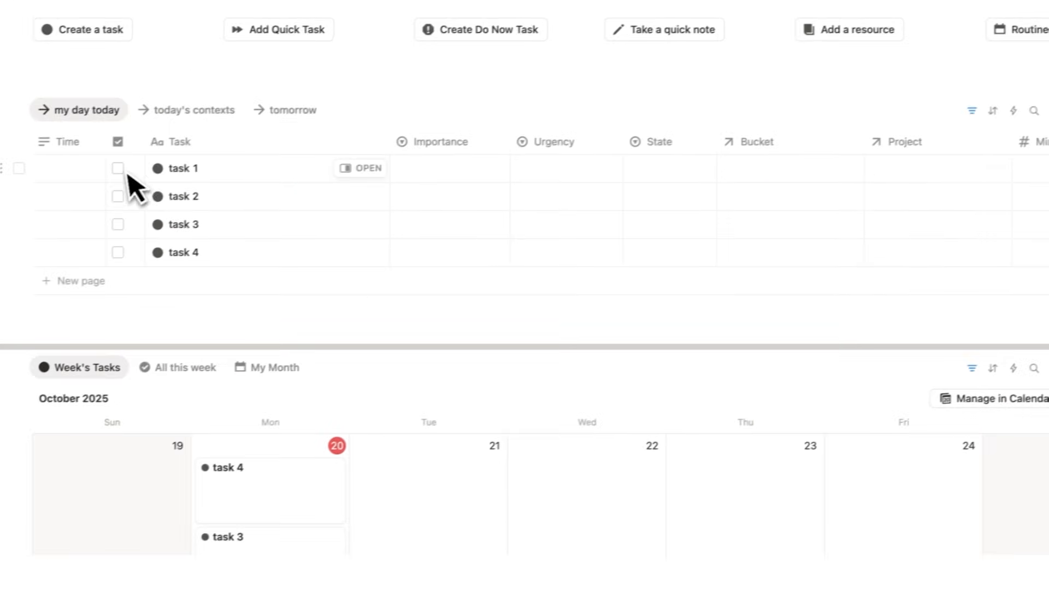
pyautogui.click(118, 168)
pyautogui.click(118, 196)
pyautogui.click(118, 225)
pyautogui.click(118, 252)
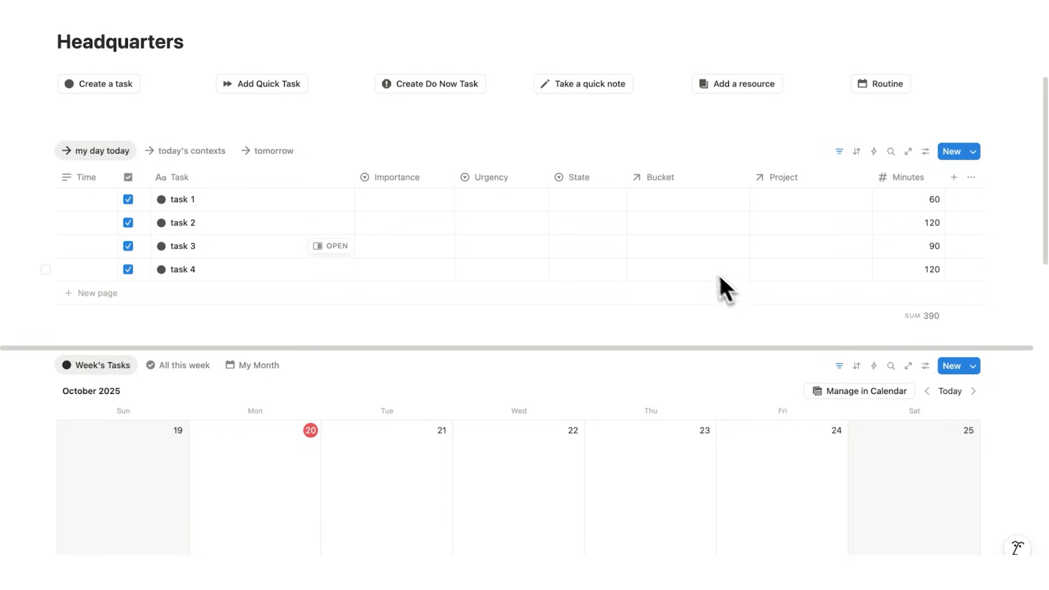
# Step: Look through the life buckets that can be linked to task 1
pyautogui.click(711, 200)
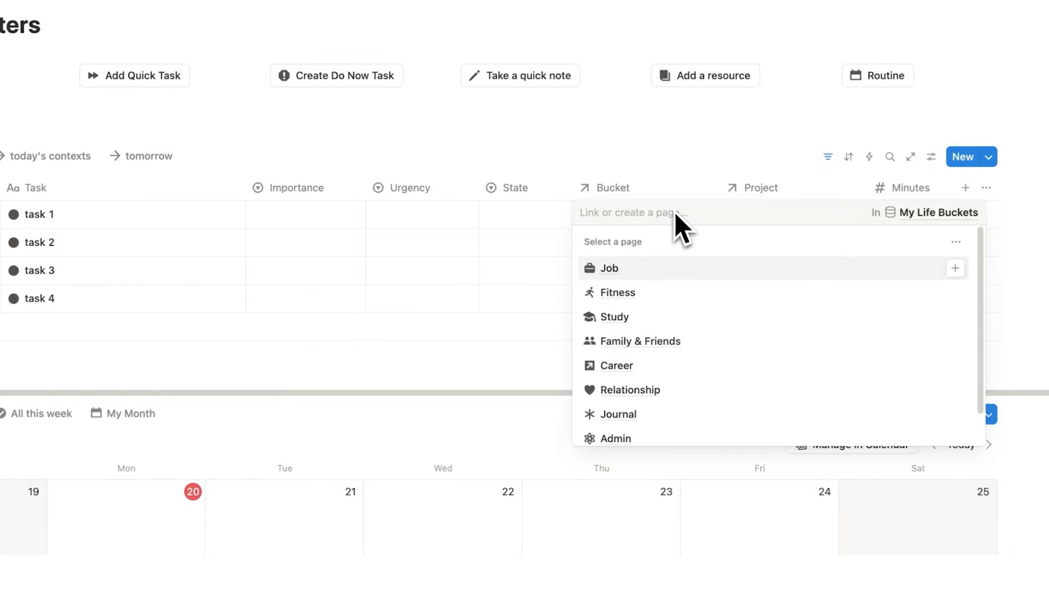
pyautogui.scroll(-1, 677, 271)
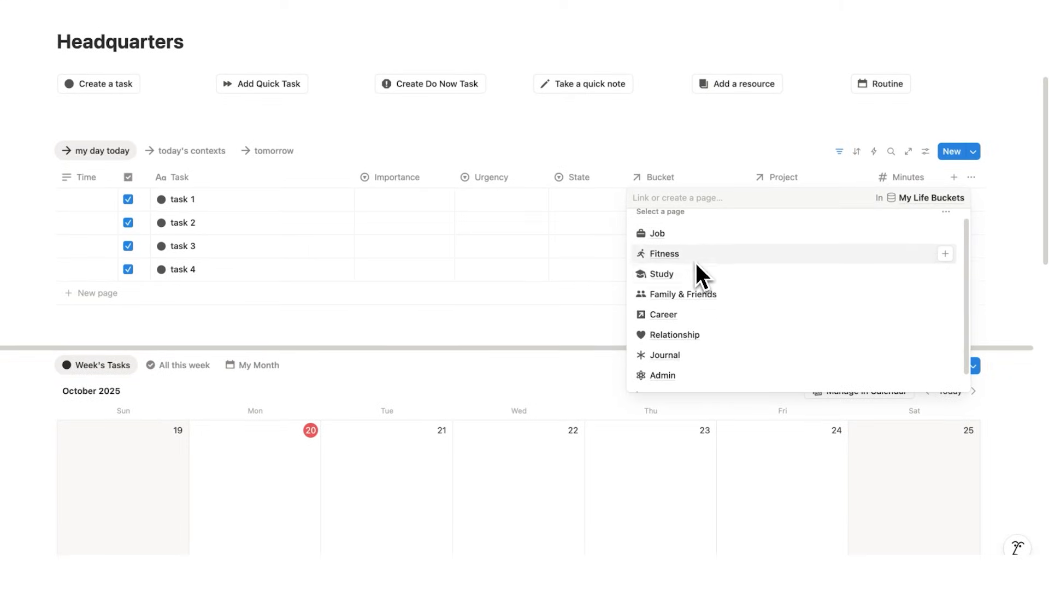
pyautogui.scroll(-1, 726, 286)
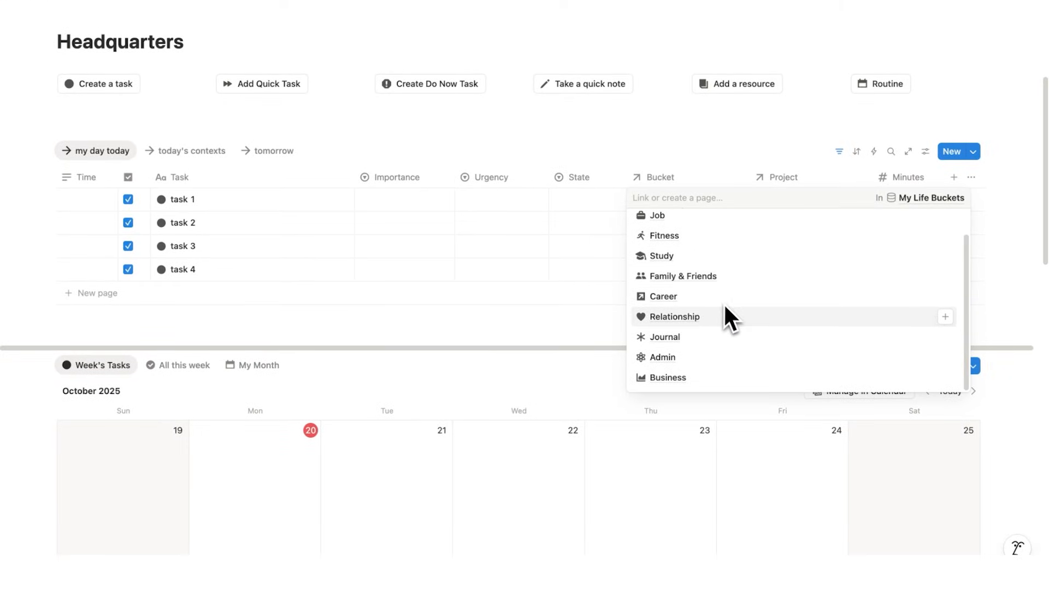
pyautogui.click(676, 440)
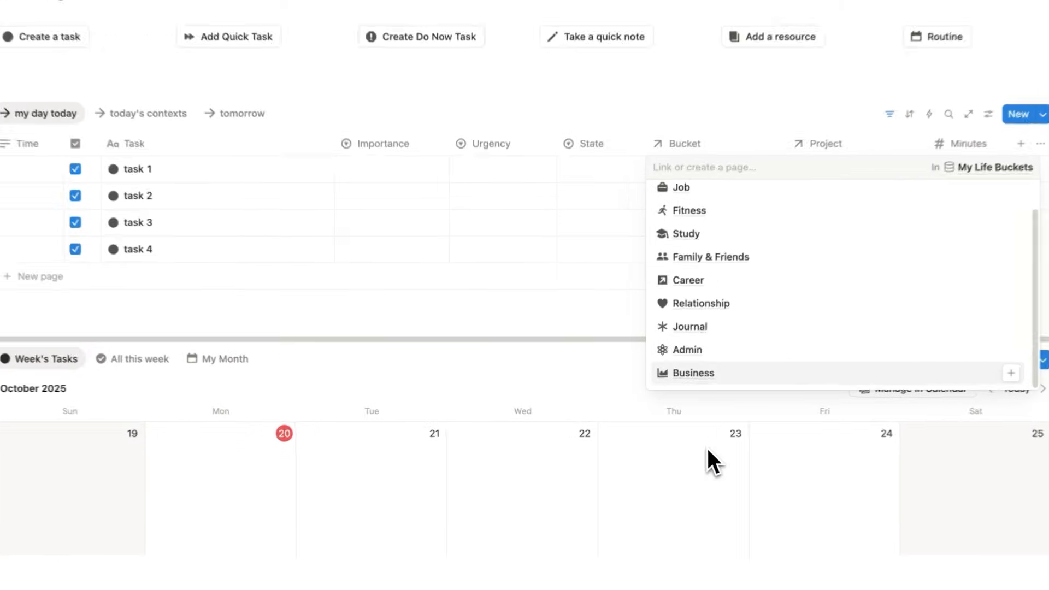
# Step: Create a Side Hustle page in My Life Buckets using the New Bucket template
pyautogui.scroll(-15, 685, 262)
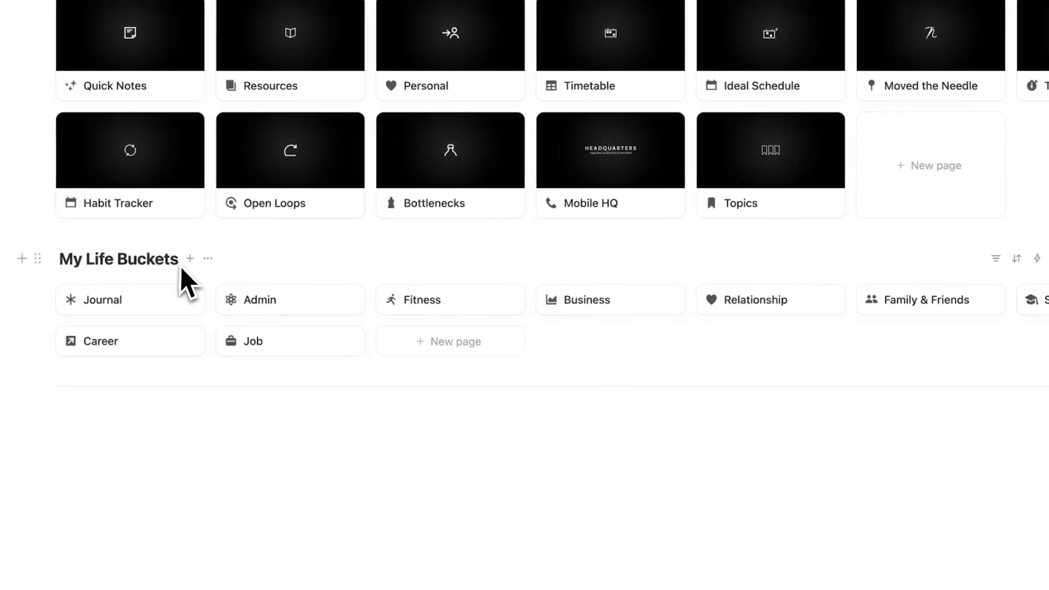
pyautogui.click(447, 348)
pyautogui.write('Side Hustle')
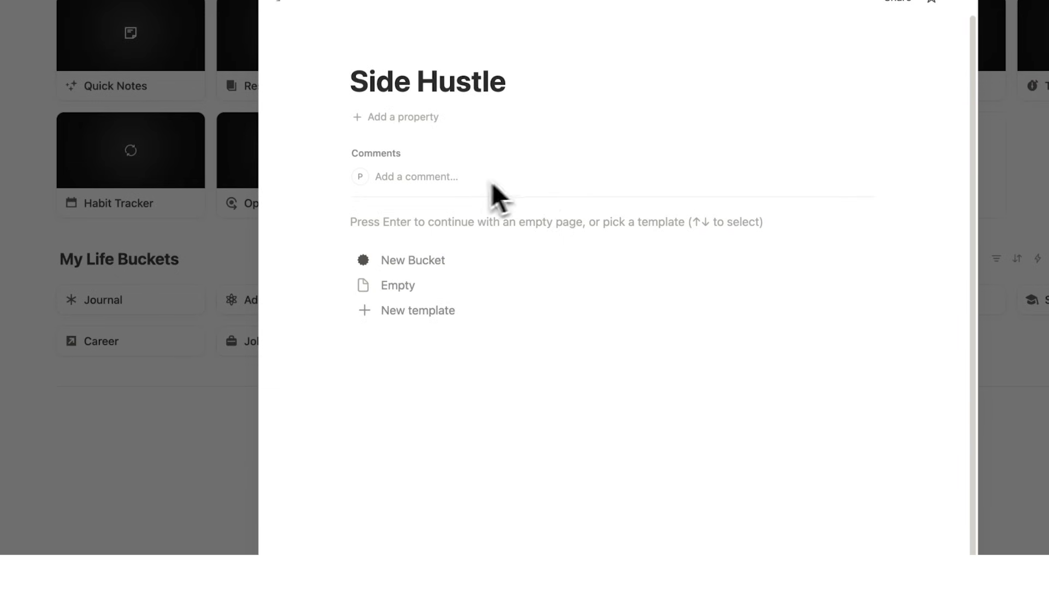
pyautogui.click(458, 260)
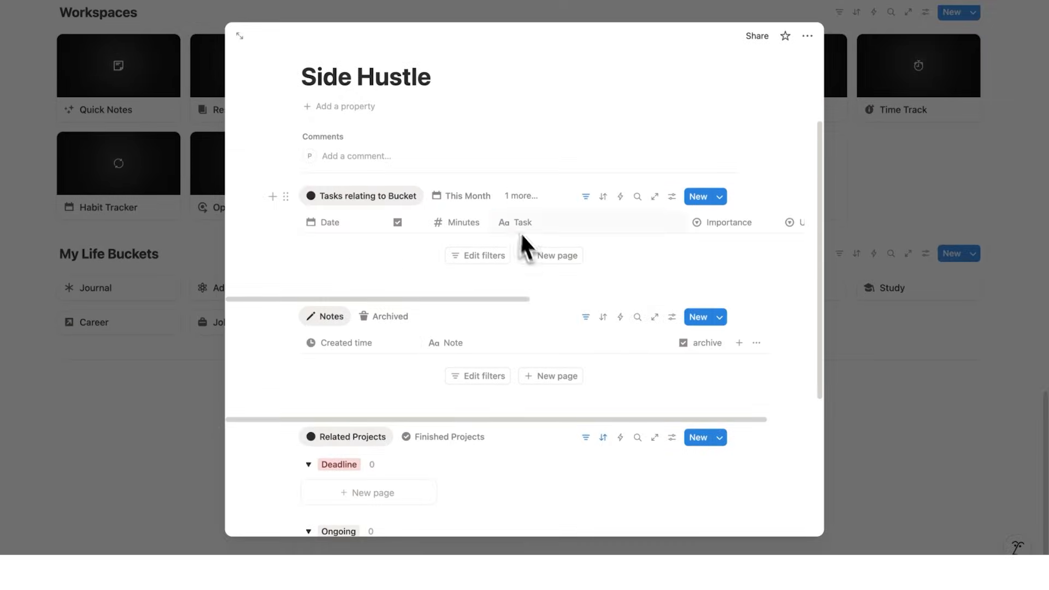
# Step: Examine the Side Hustle bucket's task, note and project sections and close its page
pyautogui.scroll(3, 521, 234)
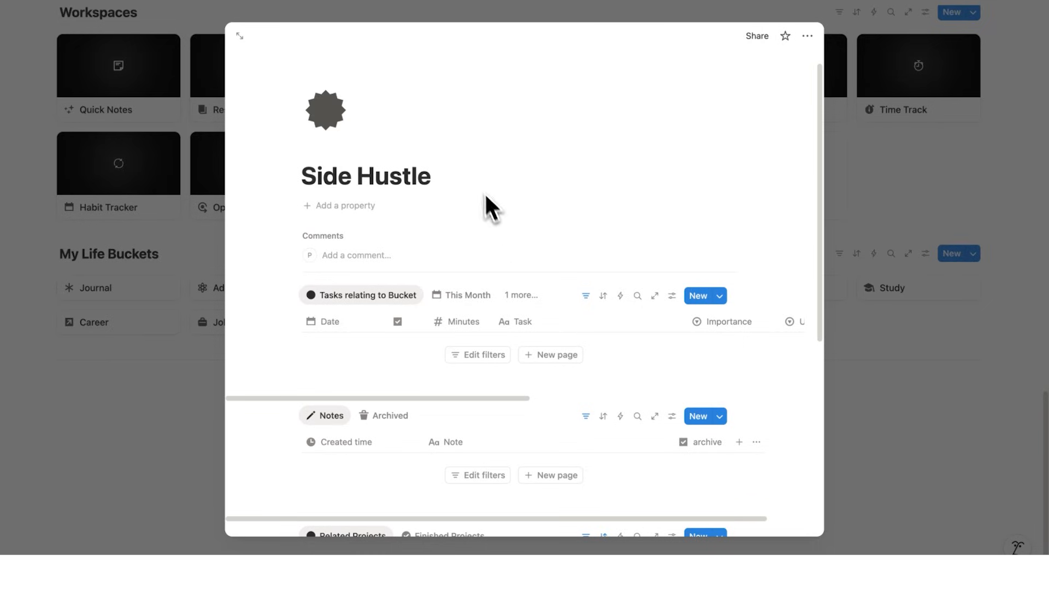
pyautogui.scroll(-6, 349, 180)
pyautogui.scroll(-3, 394, 295)
pyautogui.scroll(9, 361, 323)
pyautogui.moveTo(439, 198); pyautogui.dragTo(303, 198)
pyautogui.click(437, 194)
pyautogui.press('Escape')
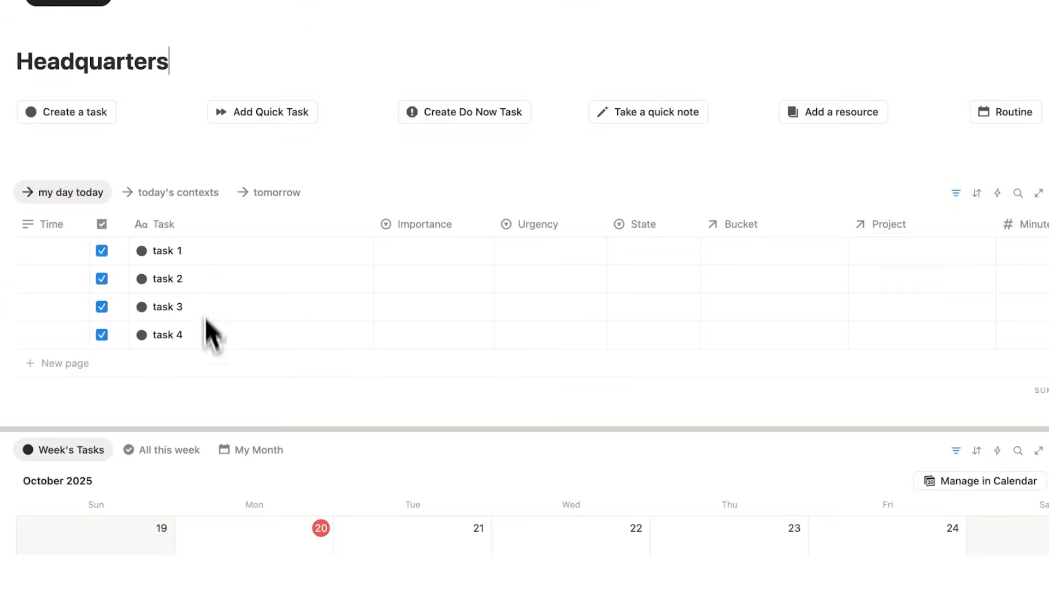
# Step: Assign task 1 and task 2 to the Job bucket
pyautogui.click(751, 255)
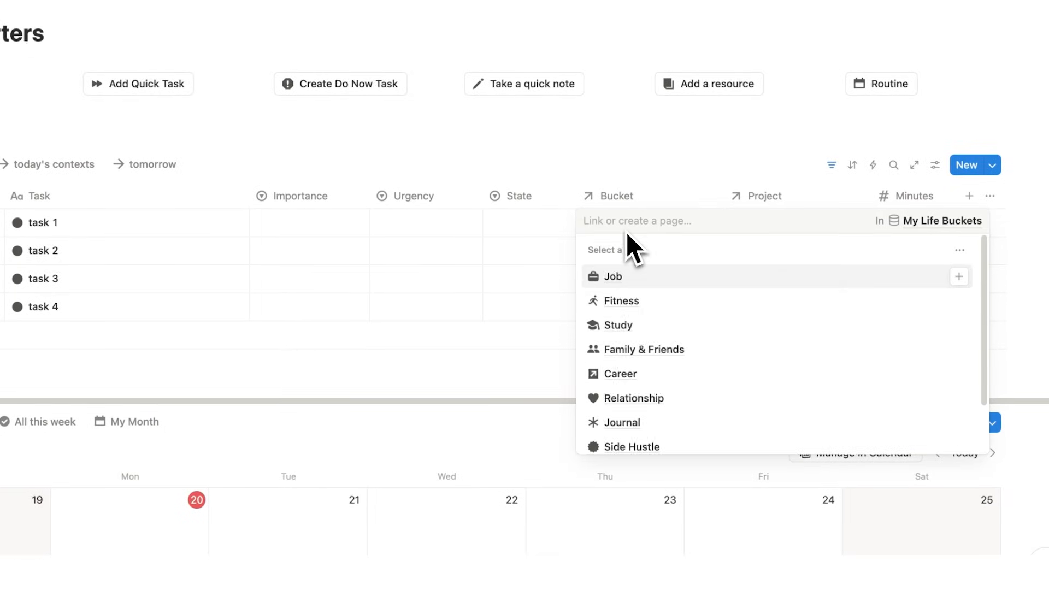
pyautogui.click(617, 277)
pyautogui.moveTo(717, 238)
pyautogui.mouseDown()
pyautogui.moveTo(720, 263)
pyautogui.moveTo(710, 257)
pyautogui.mouseUp()
# Step: Assign task 3 and task 4 to the Side Hustle bucket
pyautogui.click(658, 283)
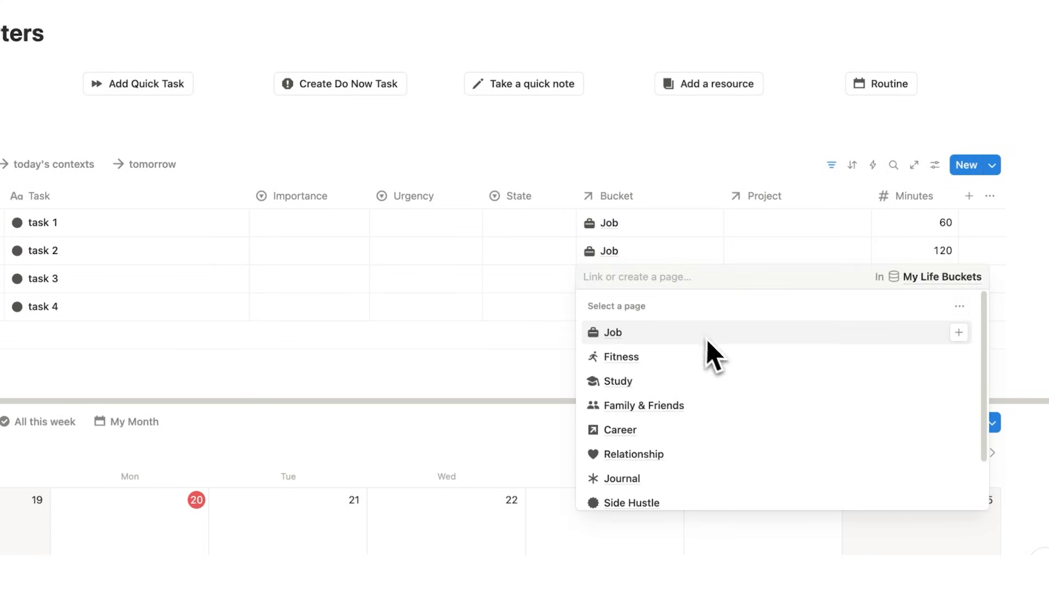
pyautogui.scroll(-2, 710, 353)
pyautogui.click(679, 464)
pyautogui.press('Escape')
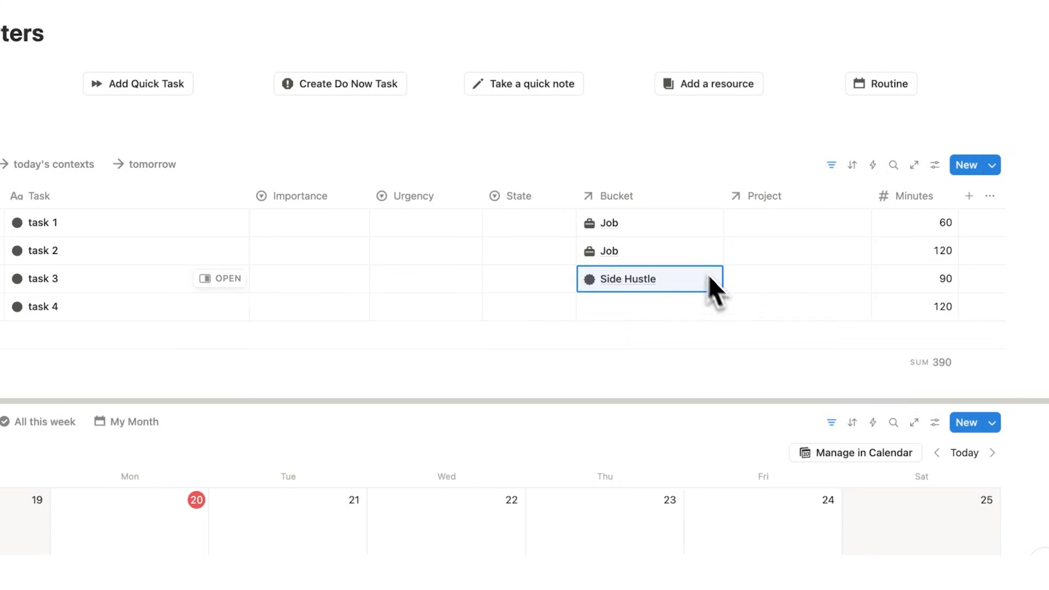
pyautogui.moveTo(723, 293); pyautogui.dragTo(720, 326)
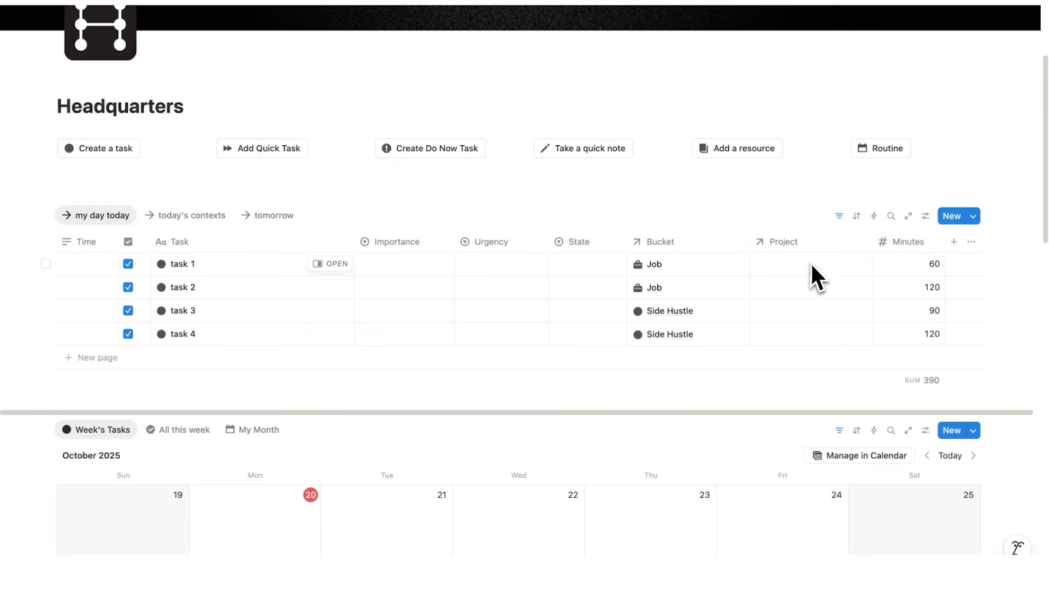
pyautogui.click(811, 264)
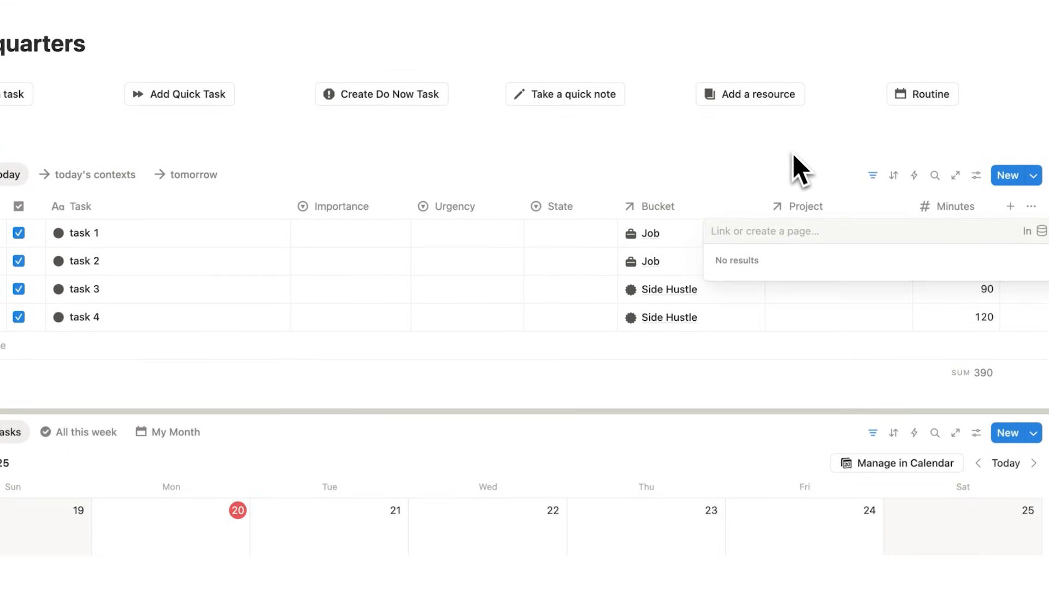
pyautogui.click(789, 146)
pyautogui.click(788, 146)
# Step: Create a project named Book in the Fav group of My Projects and link it to the Side Hustle bucket
pyautogui.scroll(-12, 742, 190)
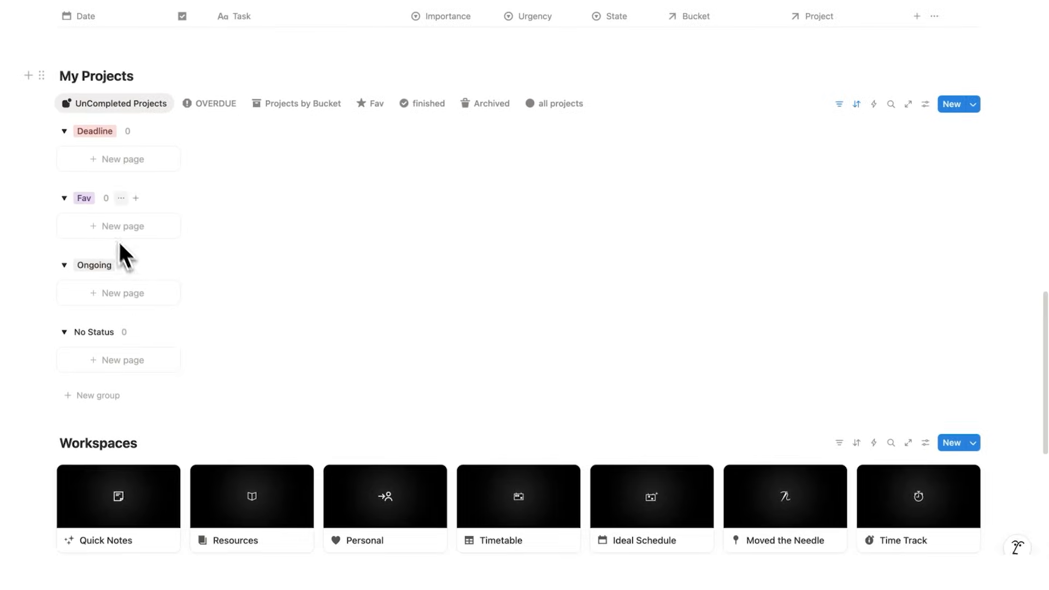
pyautogui.click(120, 226)
pyautogui.hotkey('ctrl', 'a')
pyautogui.write('Boo')
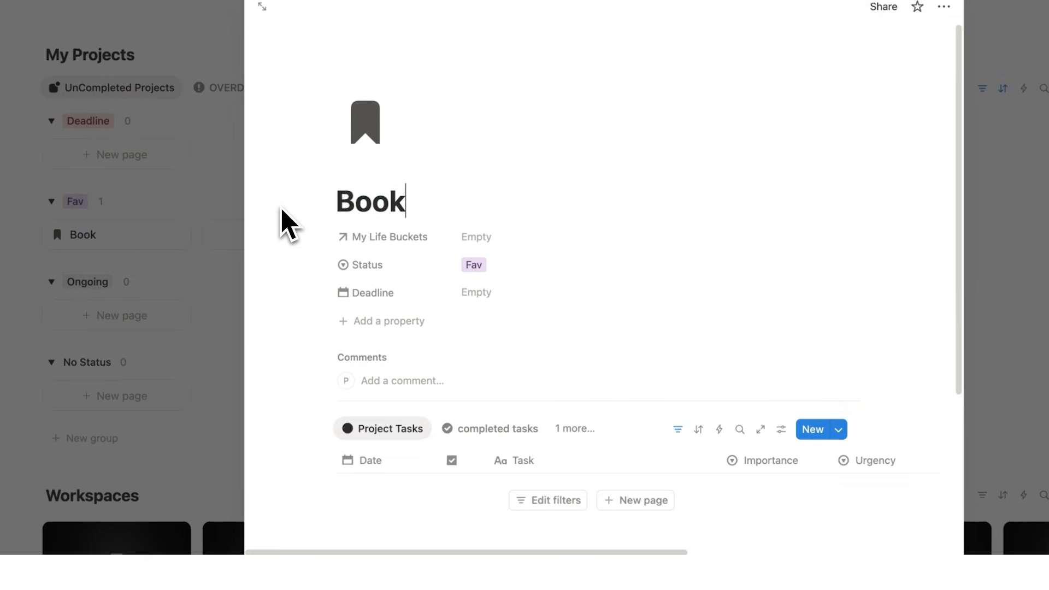
pyautogui.click(499, 237)
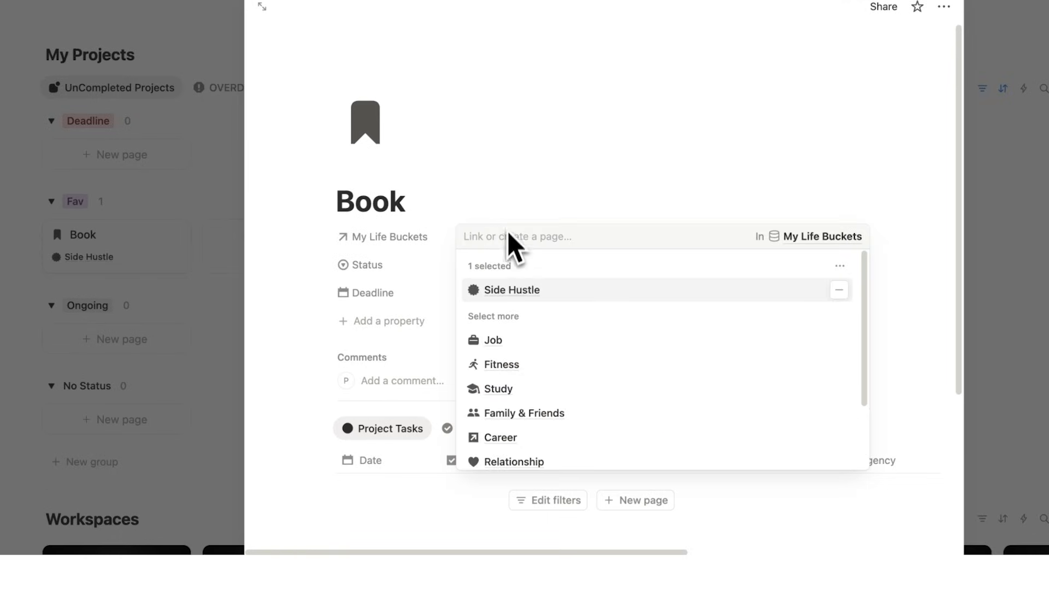
pyautogui.click(512, 197)
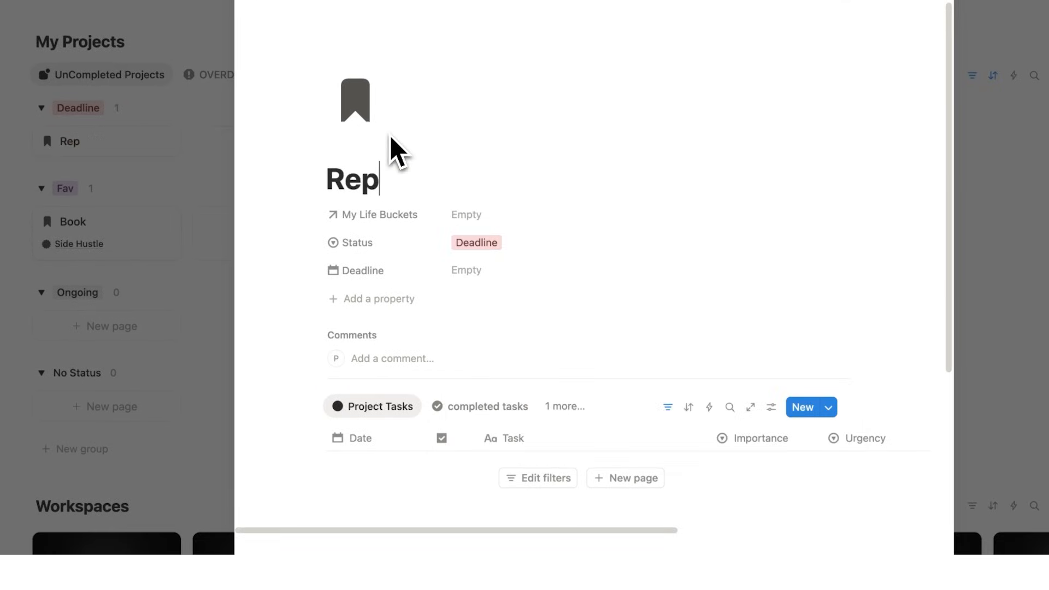
# Step: Name the new Deadline project Report, link it to the Job bucket, and set its deadline to October 25, 2025
pyautogui.write('ort')
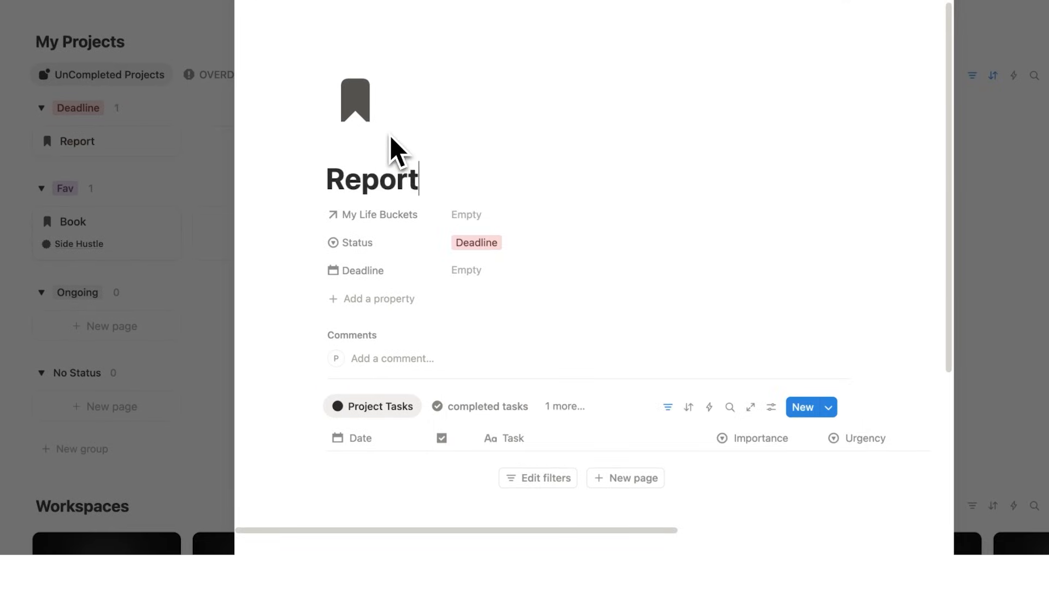
pyautogui.click(471, 223)
pyautogui.click(499, 300)
pyautogui.click(419, 282)
pyautogui.click(468, 273)
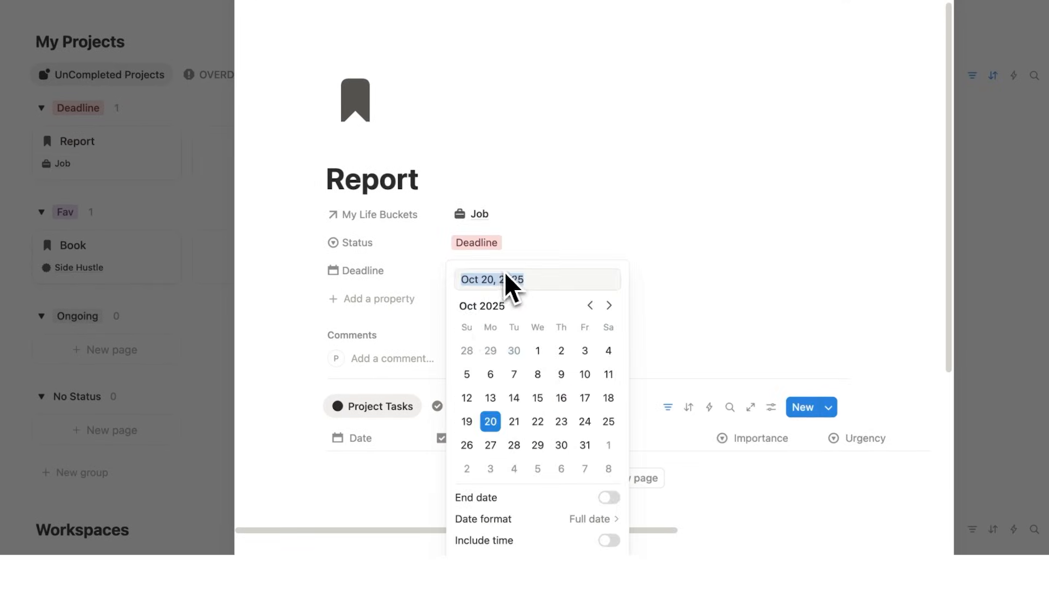
pyautogui.click(606, 421)
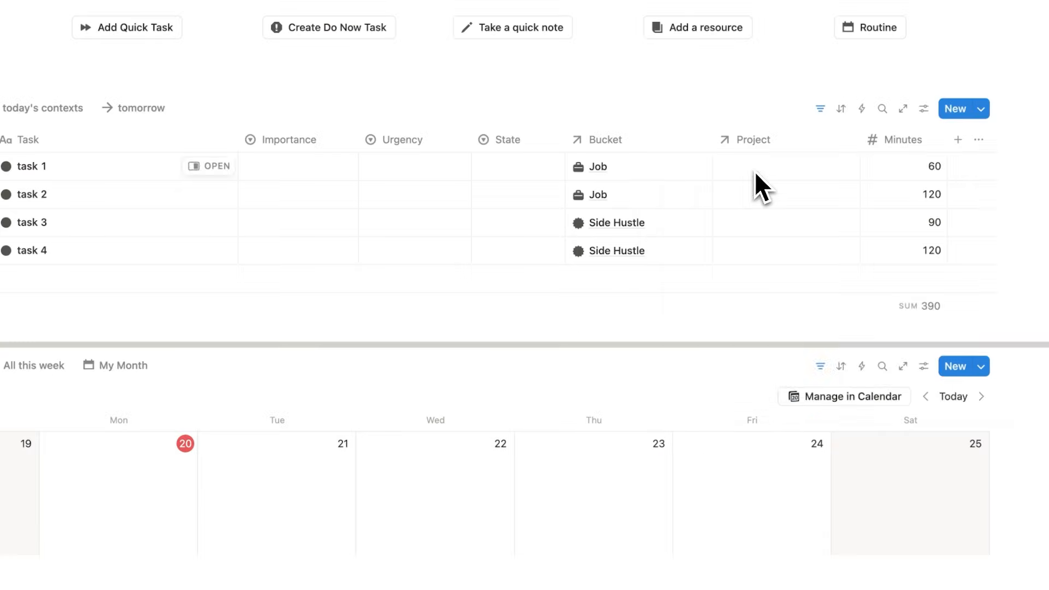
# Step: Assign task 1 and task 2 to the Report project and task 3 and task 4 to the Book project
pyautogui.click(755, 172)
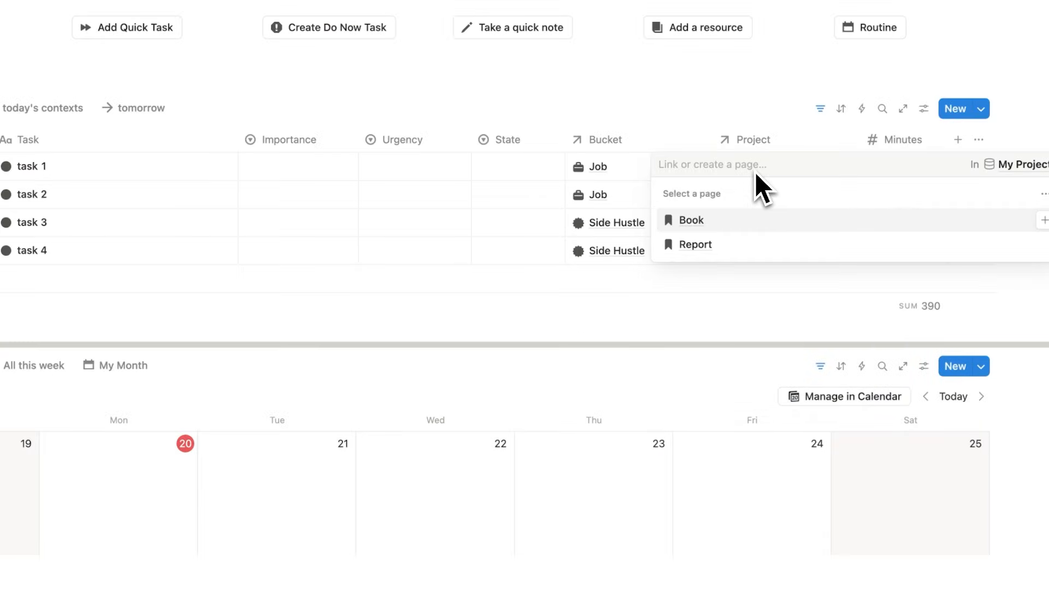
pyautogui.click(759, 245)
pyautogui.click(756, 117)
pyautogui.moveTo(856, 180); pyautogui.dragTo(841, 201)
pyautogui.click(795, 233)
pyautogui.click(776, 300)
pyautogui.click(783, 179)
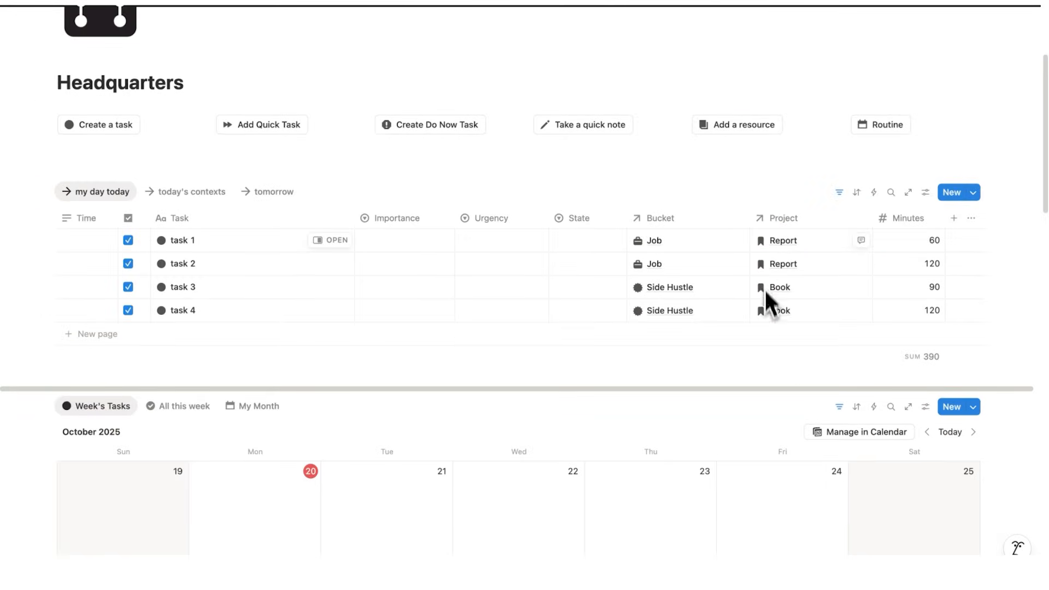
# Step: Change the Report project's icon to a document icon found by searching for paper
pyautogui.scroll(-10, 764, 251)
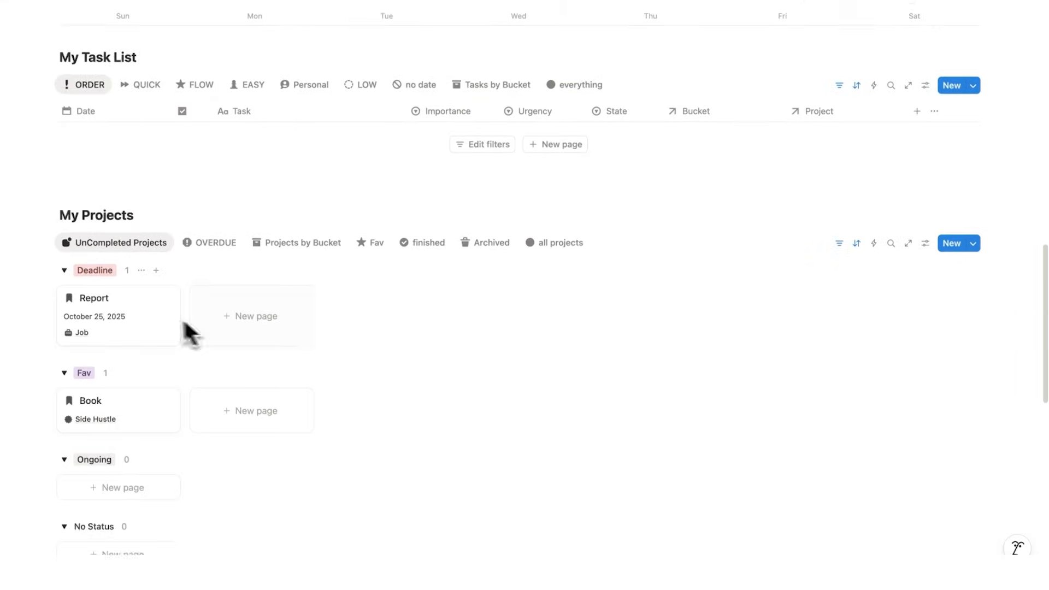
pyautogui.click(83, 290)
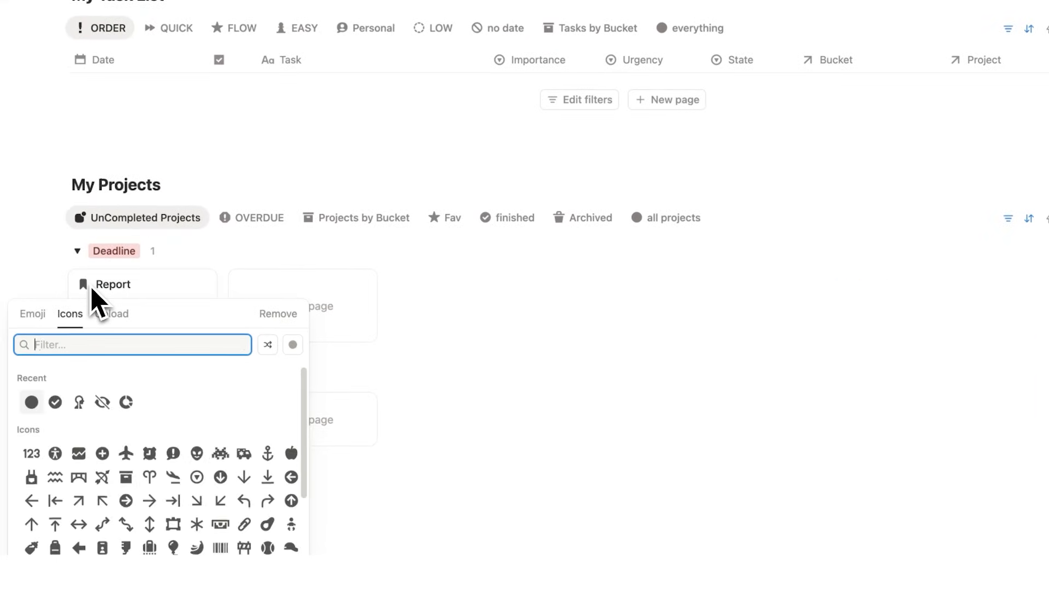
pyautogui.write('paper')
pyautogui.click(149, 380)
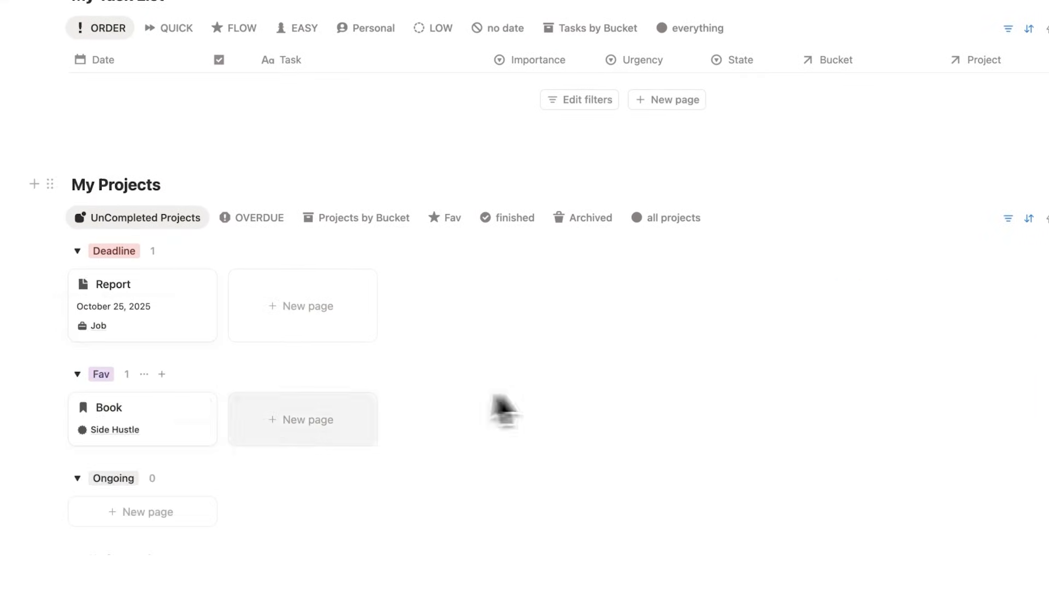
# Step: Change the Book project's icon to a closed book icon found by searching for book
pyautogui.scroll(-4, 501, 412)
pyautogui.click(84, 213)
pyautogui.write('book')
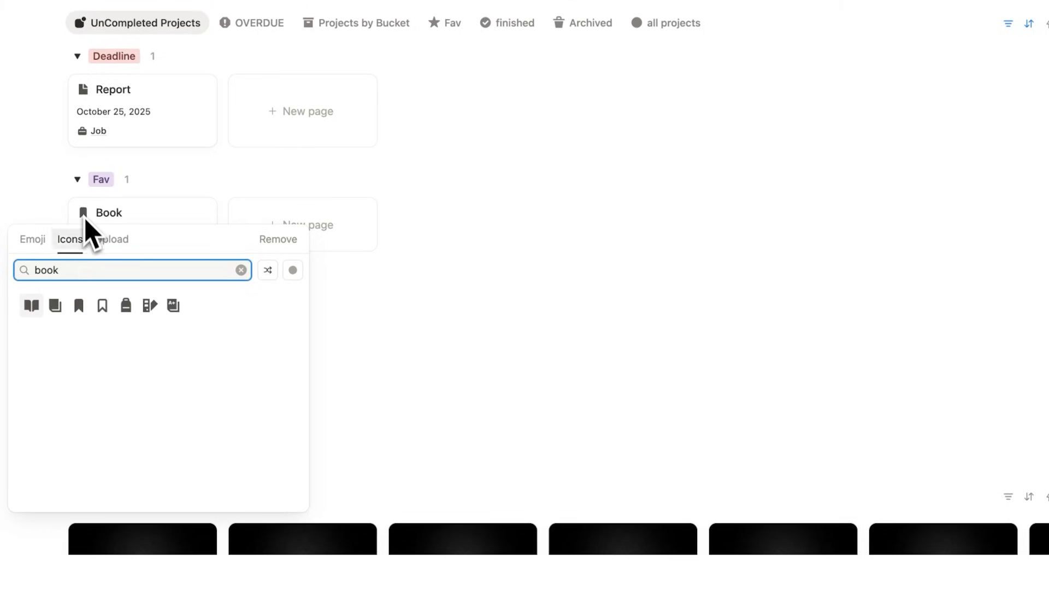
pyautogui.click(54, 305)
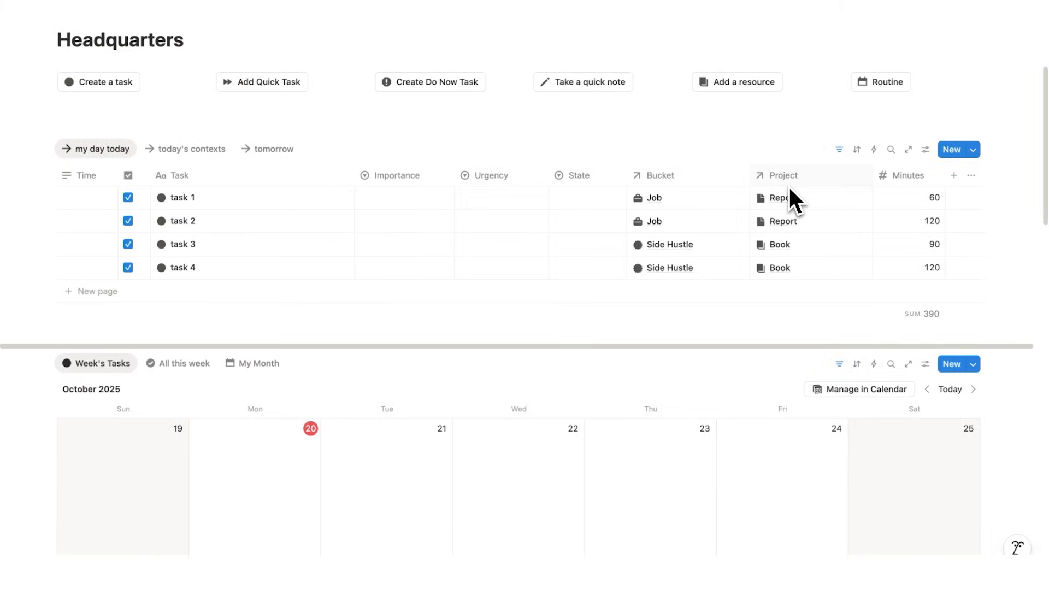
# Step: Open the Report project from task 1 and try to replace its icon with a page emoji, searching for paper
pyautogui.click(789, 195)
pyautogui.click(614, 46)
pyautogui.click(482, 82)
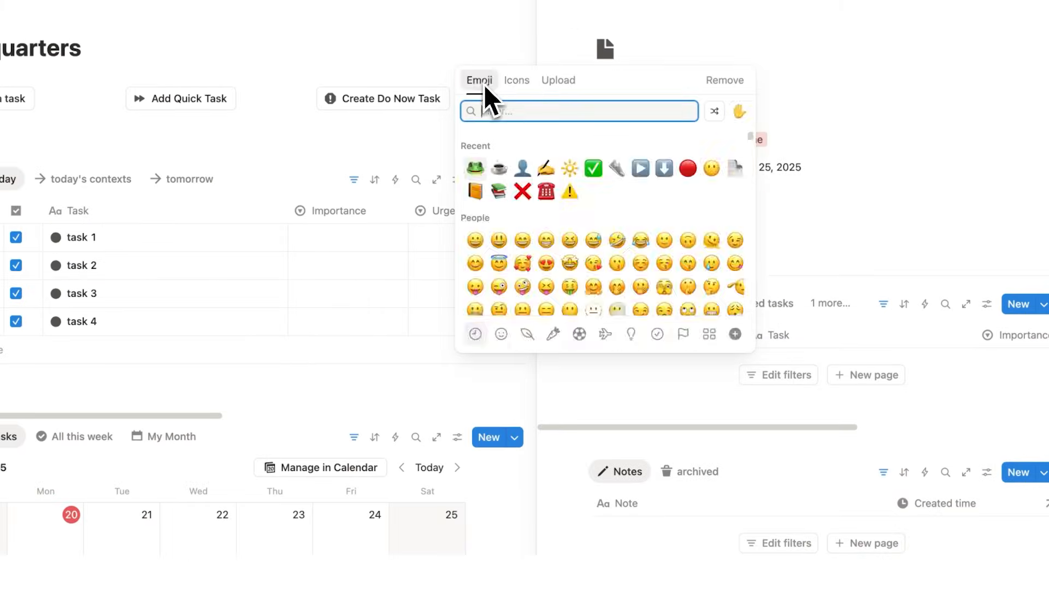
pyautogui.write('paper')
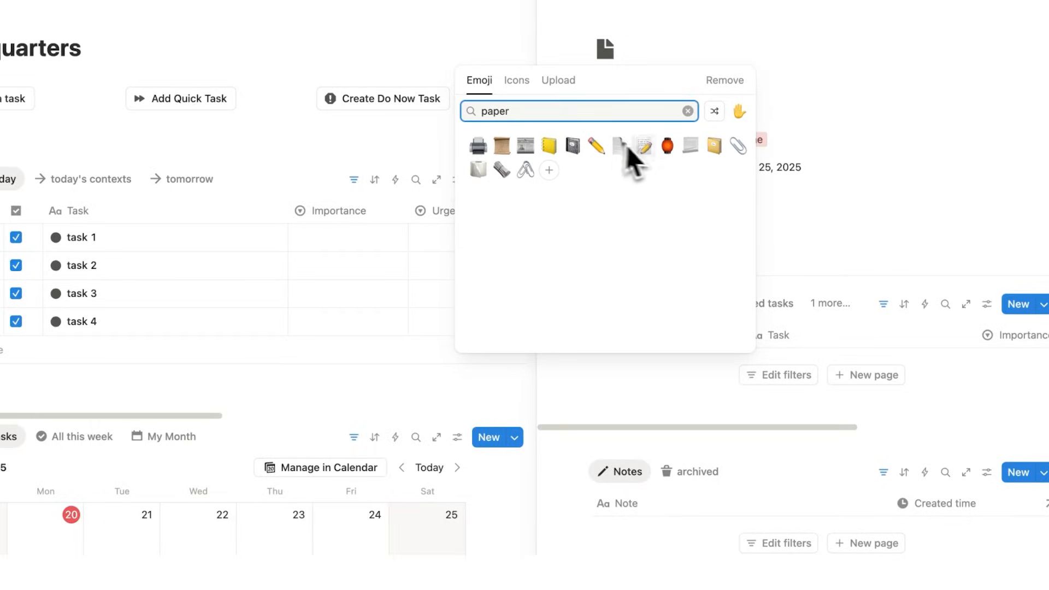
pyautogui.click(626, 155)
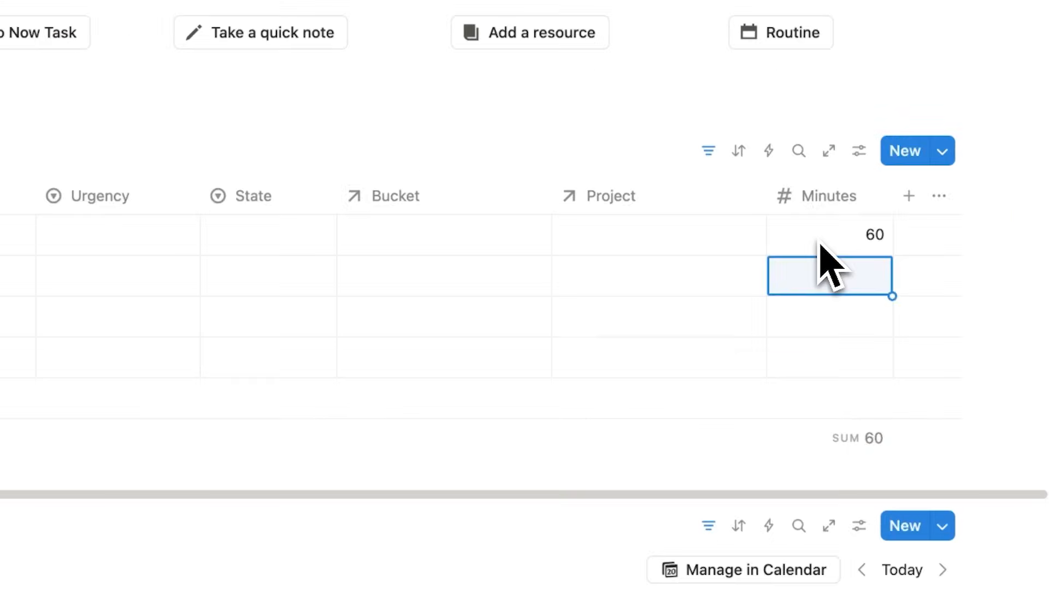
# Step: Set the minutes of task 2 to 120, task 3 to 90 and task 4 to 120
pyautogui.write('120')
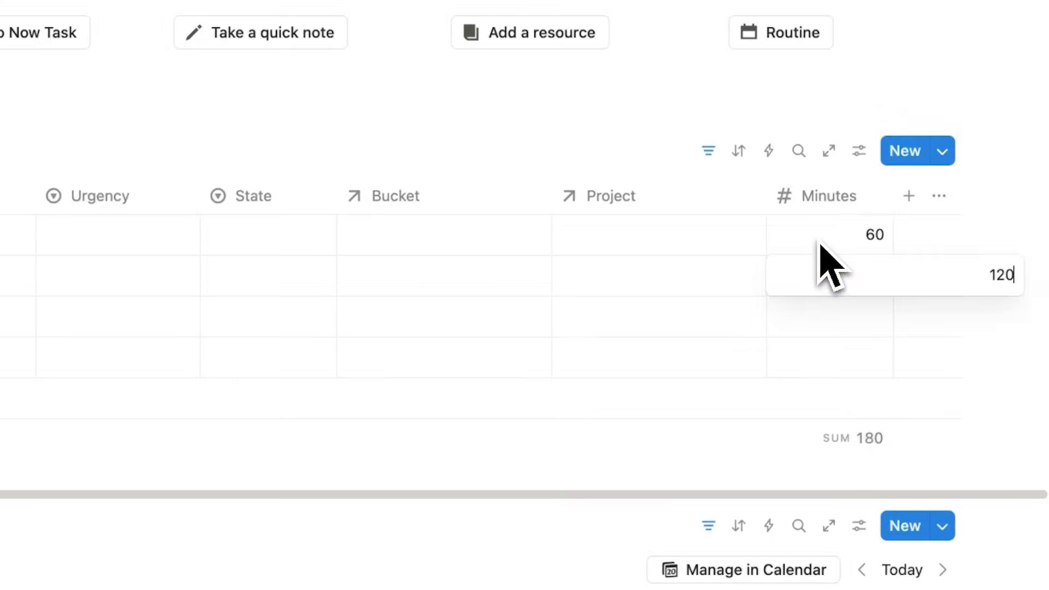
pyautogui.press('Return')
pyautogui.write('90')
pyautogui.press('Return')
pyautogui.write('120')
pyautogui.press('Return')
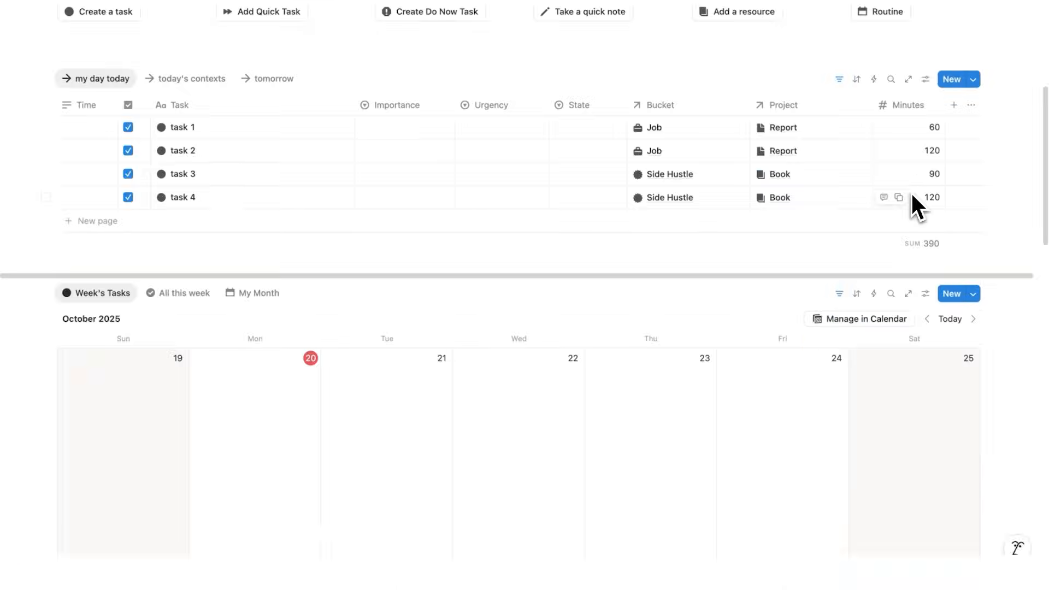
# Step: Show all of this week's tasks in the week calendar and open that view in Notion Calendar
pyautogui.scroll(-3, 913, 202)
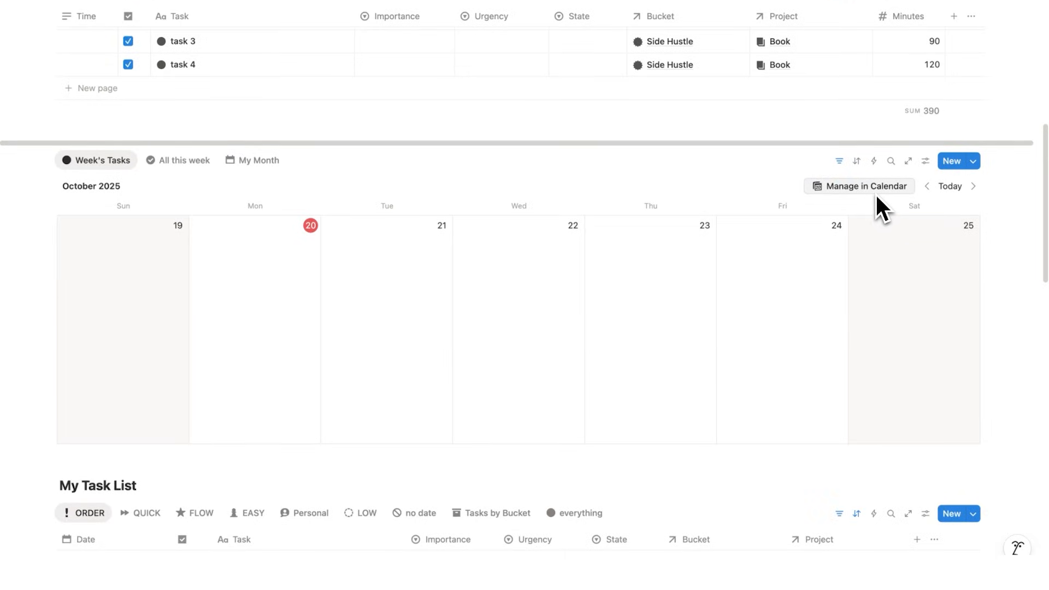
pyautogui.scroll(2, 768, 242)
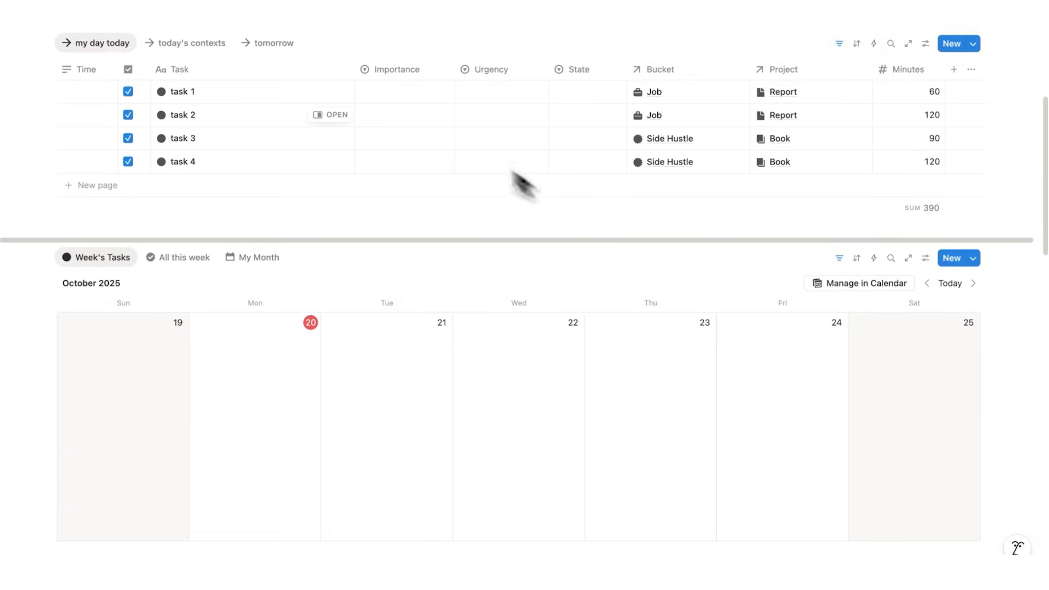
pyautogui.click(179, 256)
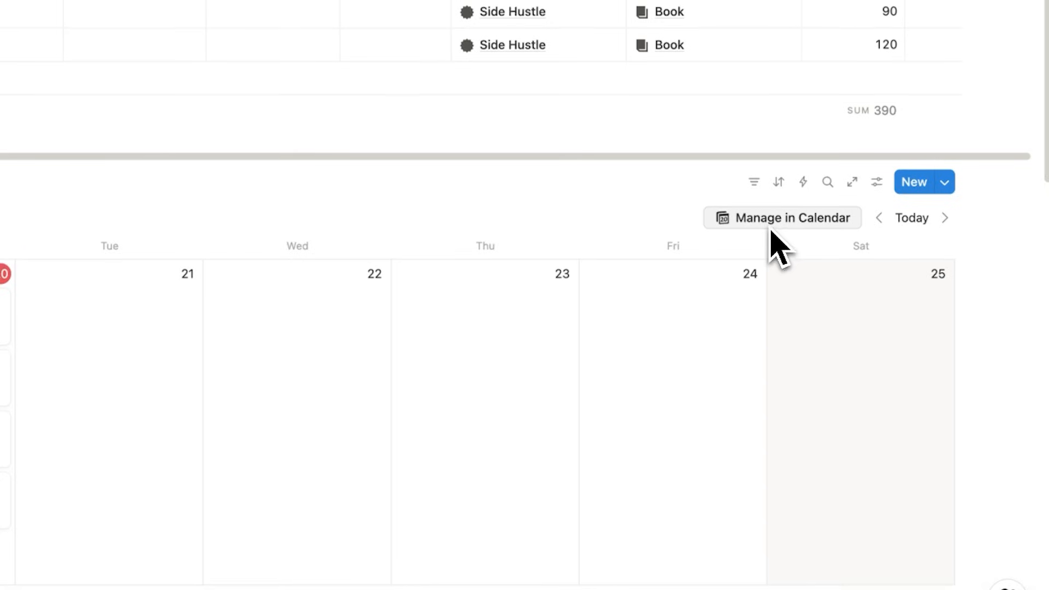
pyautogui.click(772, 224)
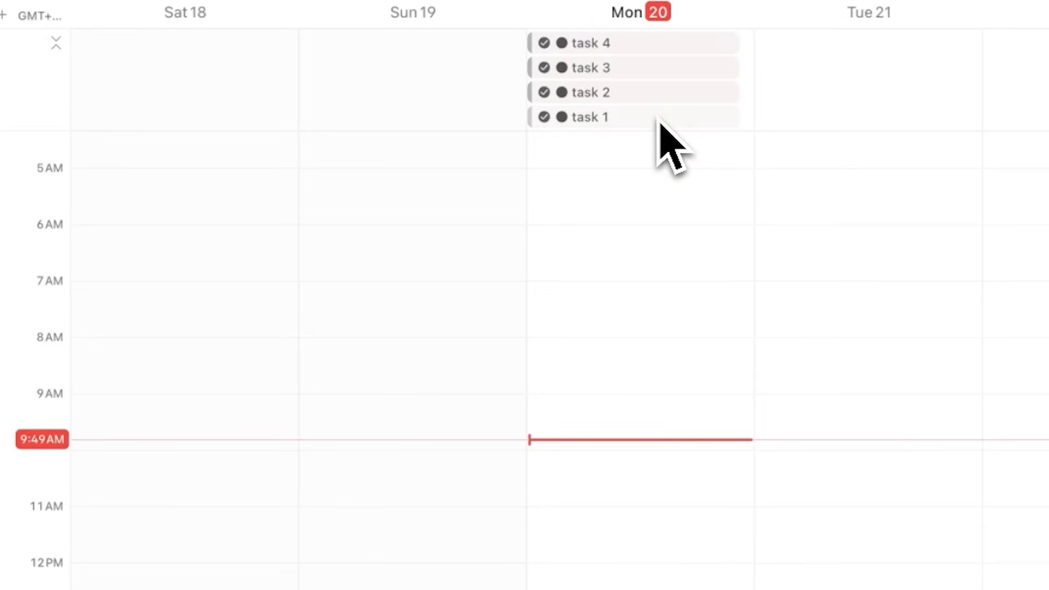
# Step: Schedule task 1 on Monday the 20th from 11 AM to 1 PM and place task 2 at 1 PM
pyautogui.moveTo(659, 121); pyautogui.dragTo(662, 505)
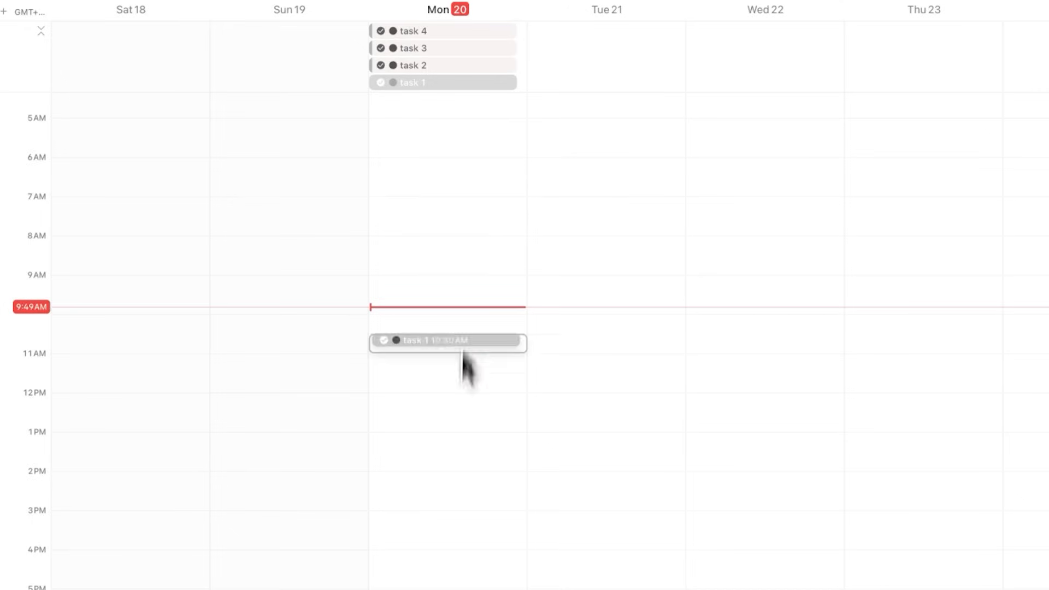
pyautogui.moveTo(464, 357); pyautogui.dragTo(462, 434)
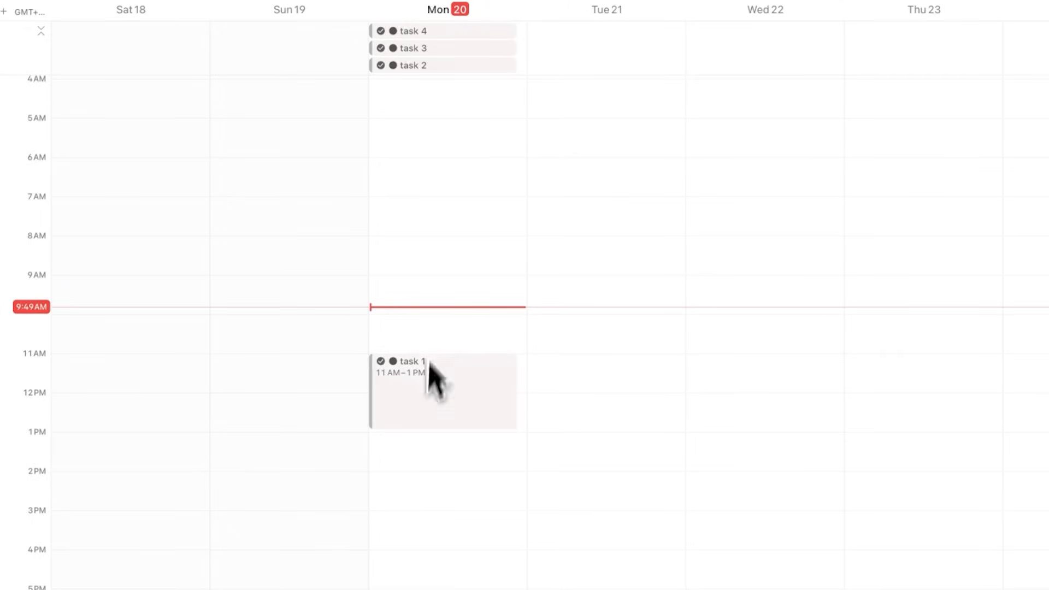
pyautogui.moveTo(436, 70); pyautogui.dragTo(453, 436)
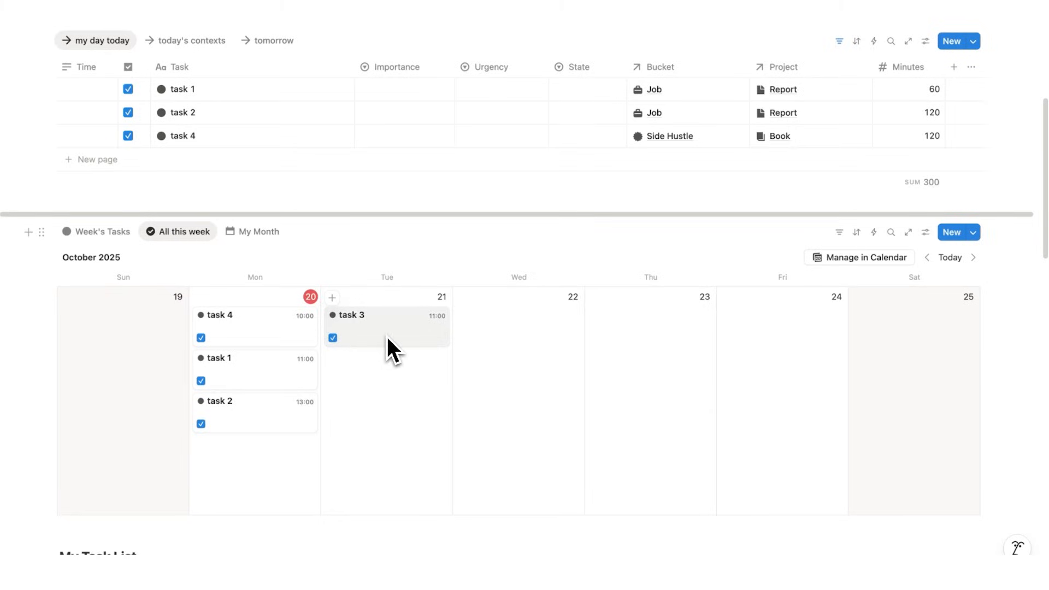
# Step: Open task 3 from the week calendar and add a formula property named Calendar to it
pyautogui.click(386, 337)
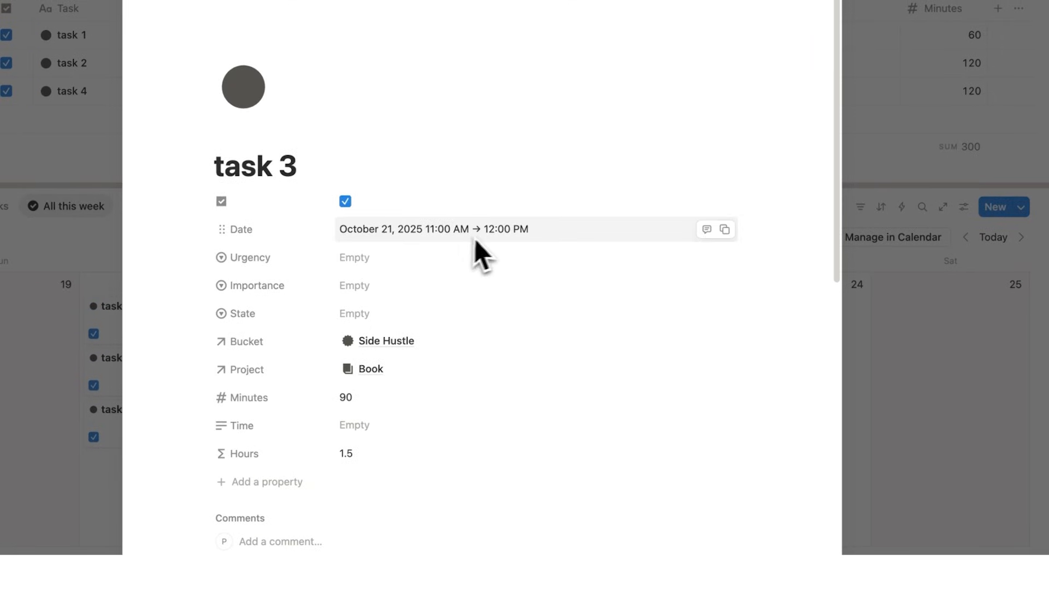
pyautogui.click(968, 48)
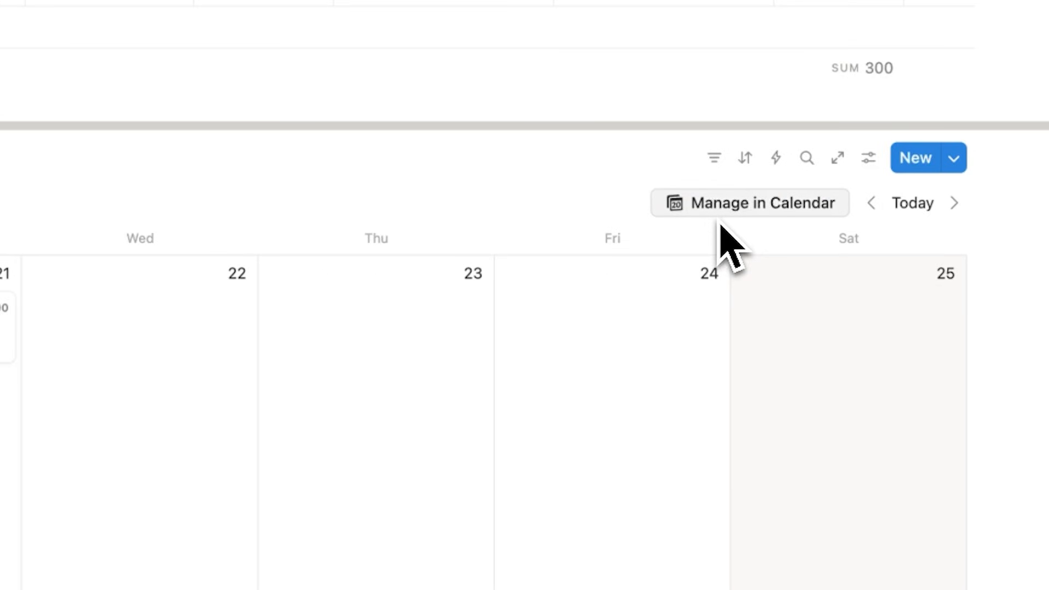
pyautogui.click(393, 337)
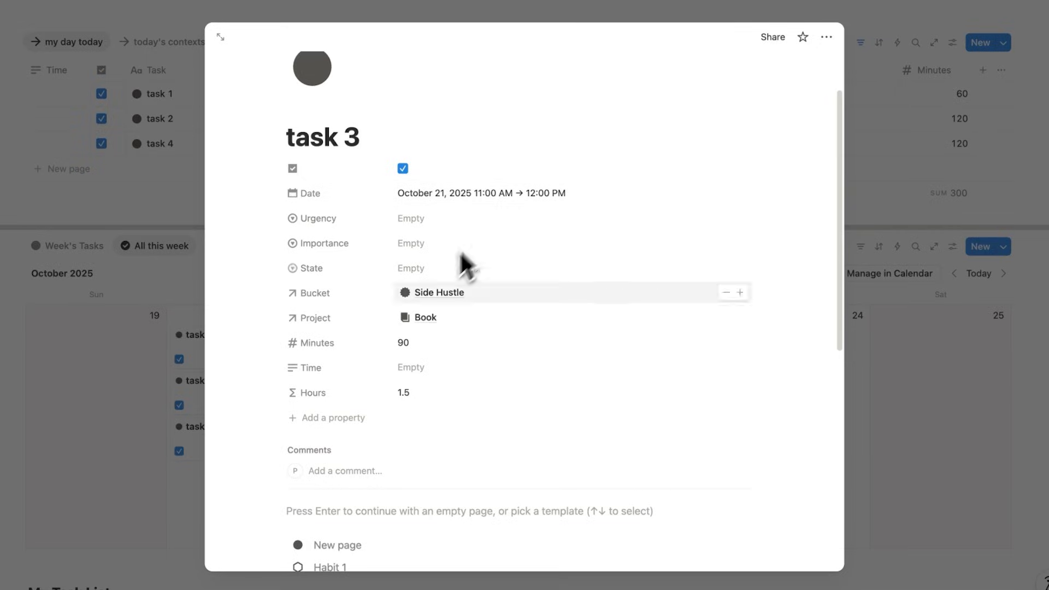
pyautogui.click(346, 424)
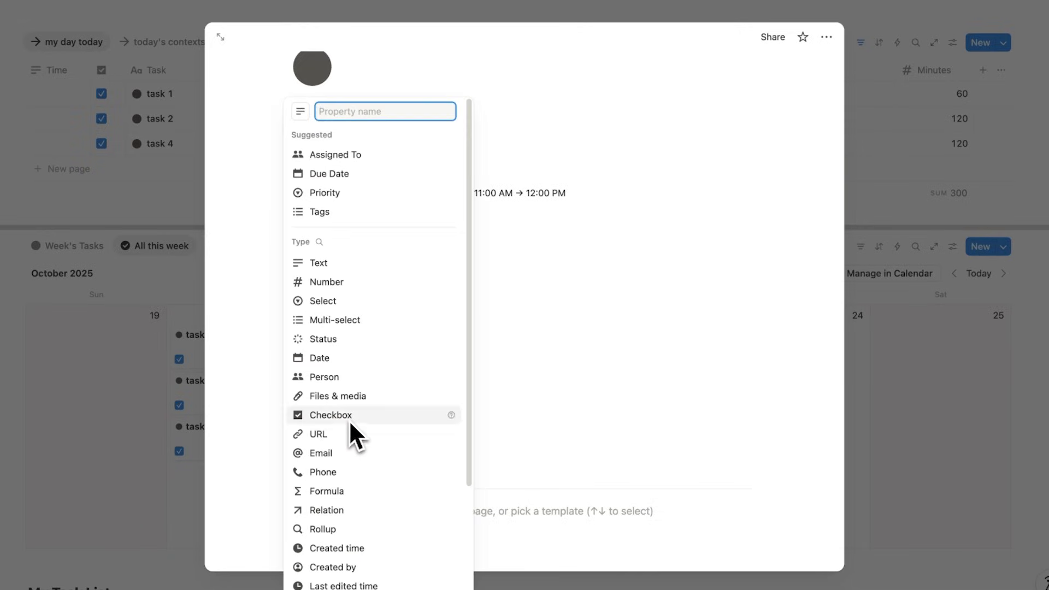
pyautogui.scroll(-2, 349, 424)
pyautogui.click(374, 438)
pyautogui.write('Calendar')
pyautogui.press('Return')
pyautogui.scroll(-2, 344, 329)
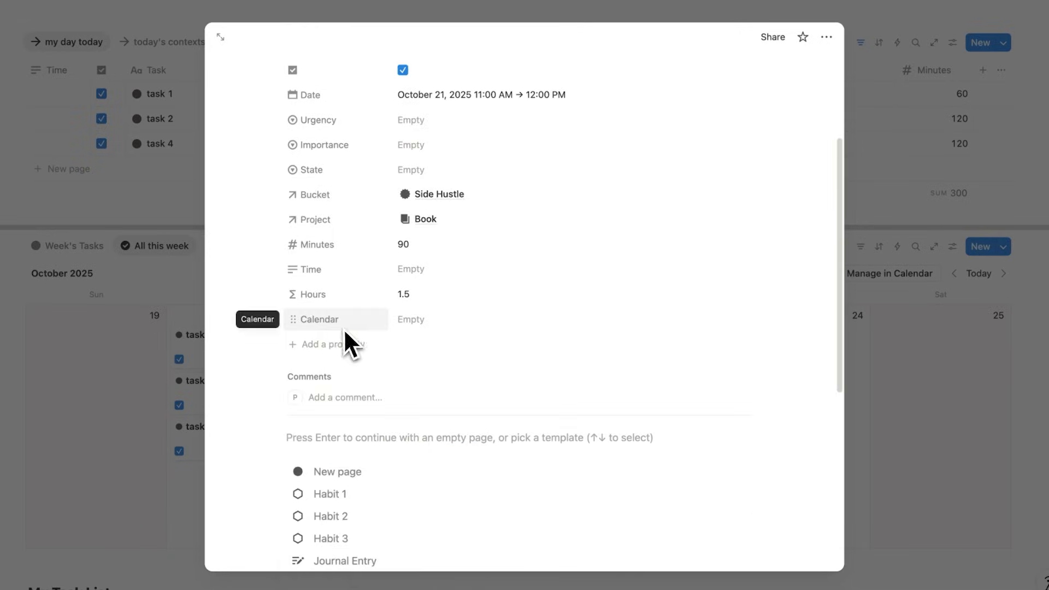
# Step: Set the Calendar property's formula to dateBetween(dateEnd(Date), dateStart(Date), "minutes") and save it
pyautogui.click(447, 327)
pyautogui.write('dateBetween(dateEnd(Date), dateStart(Date), "minutes")')
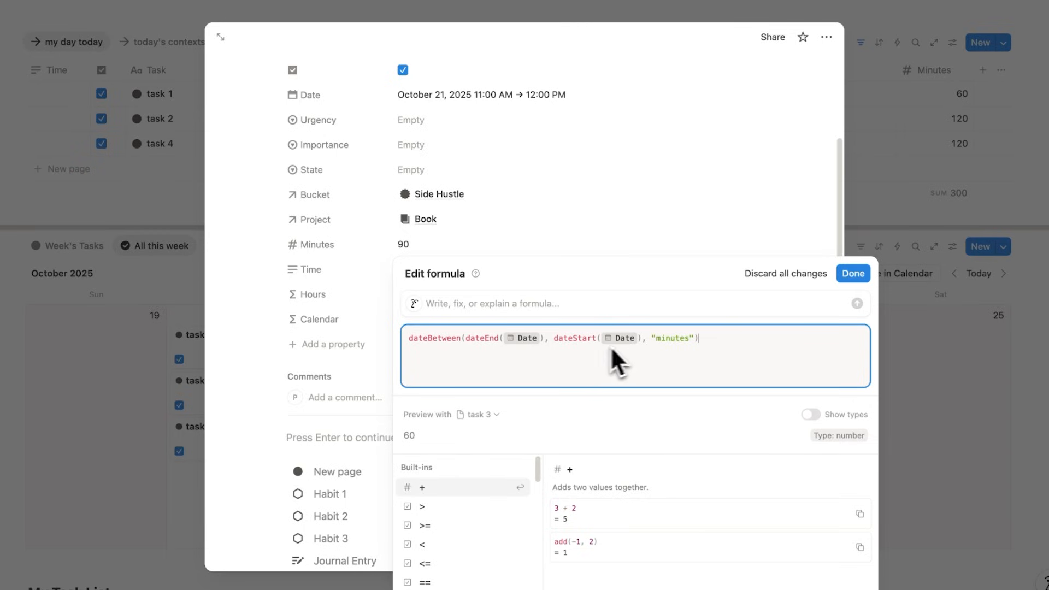
pyautogui.moveTo(704, 343); pyautogui.dragTo(652, 340)
pyautogui.click(708, 345)
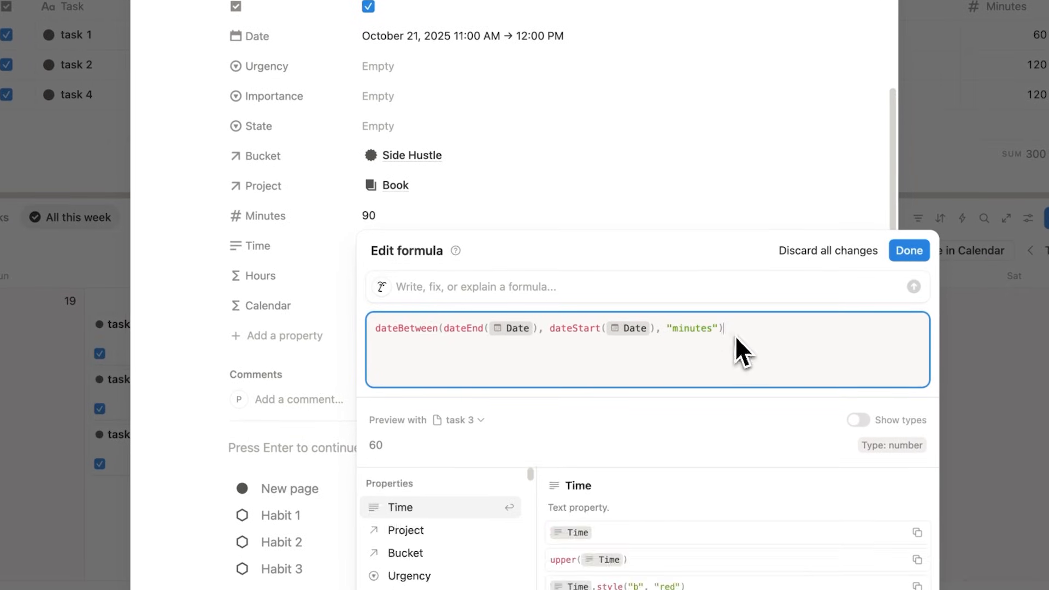
pyautogui.moveTo(484, 311); pyautogui.dragTo(350, 322)
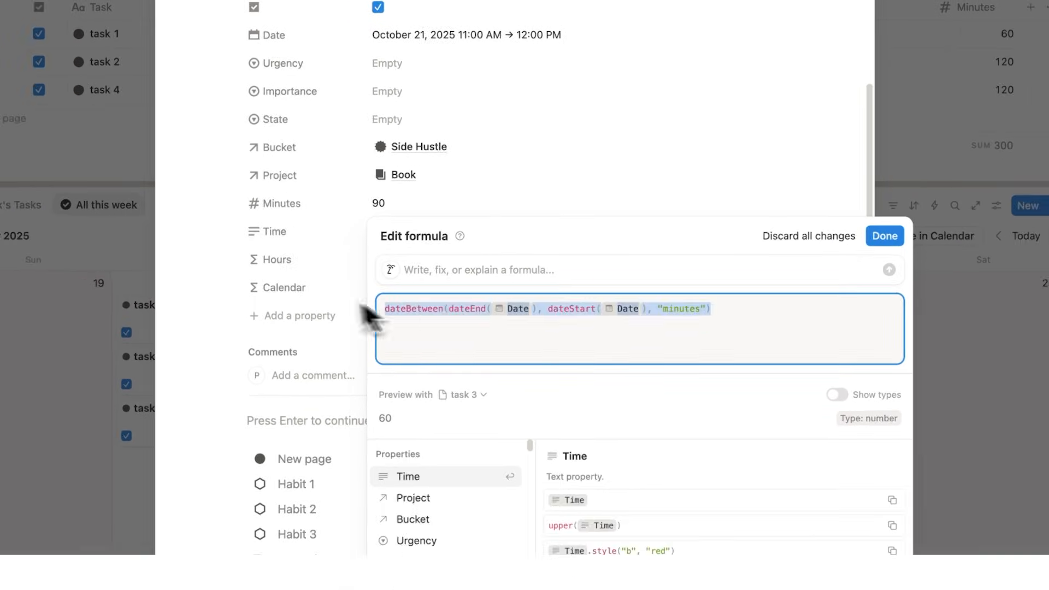
pyautogui.click(747, 316)
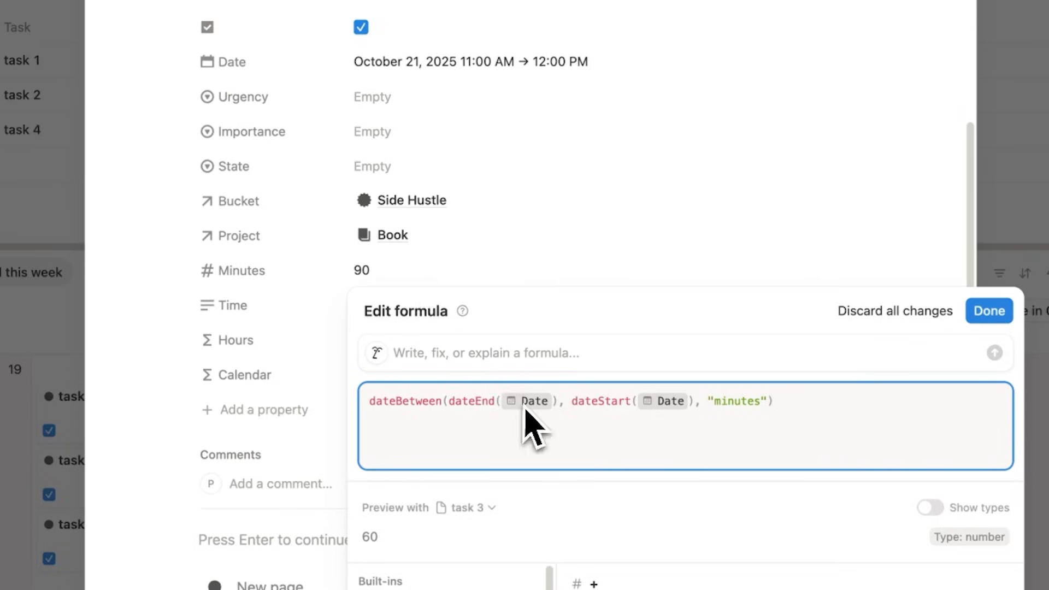
pyautogui.moveTo(807, 417); pyautogui.dragTo(366, 401)
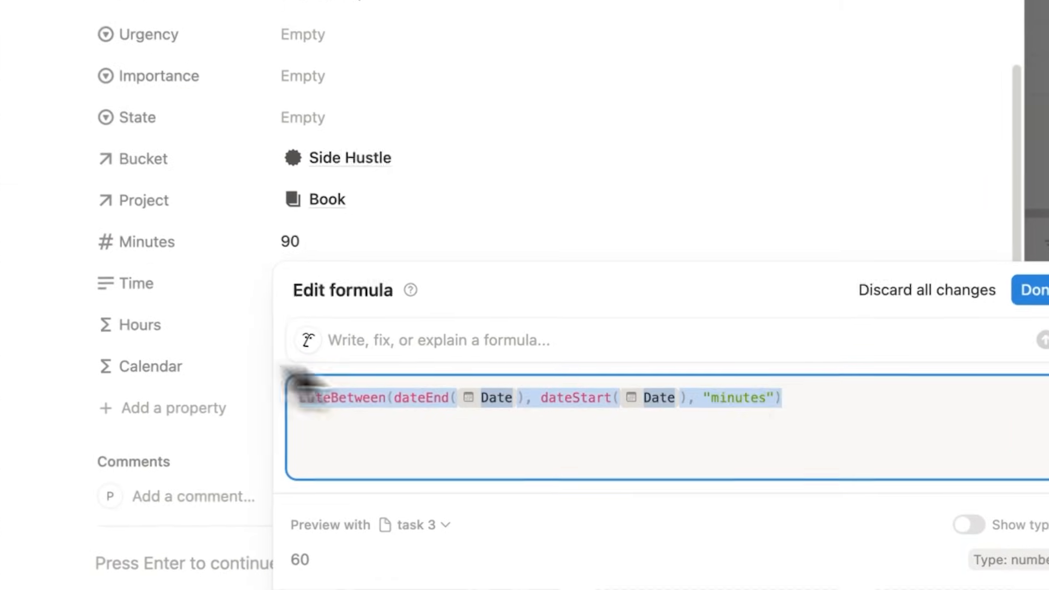
pyautogui.click(869, 404)
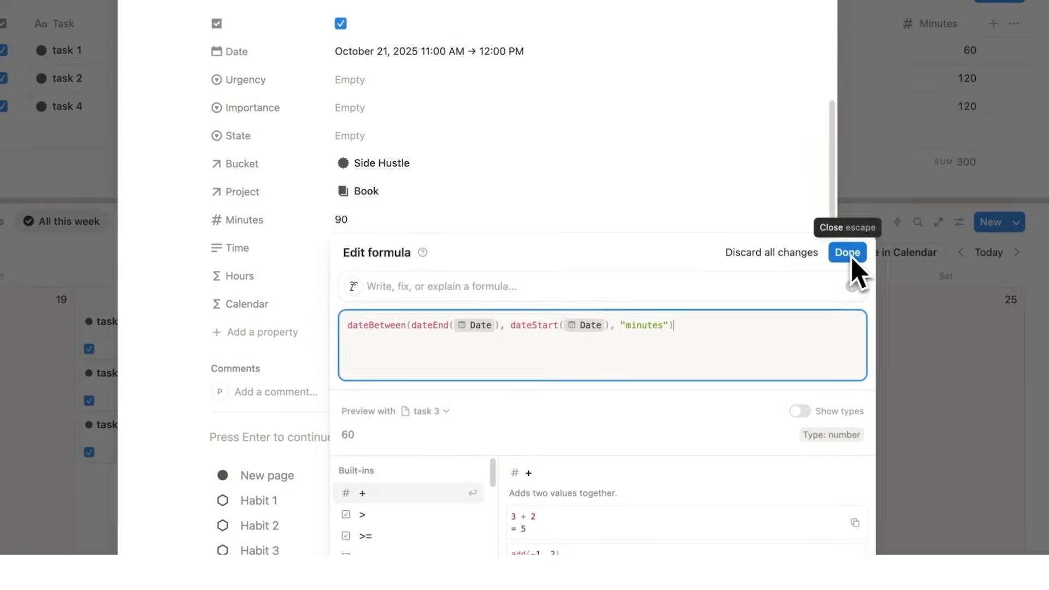
pyautogui.click(869, 246)
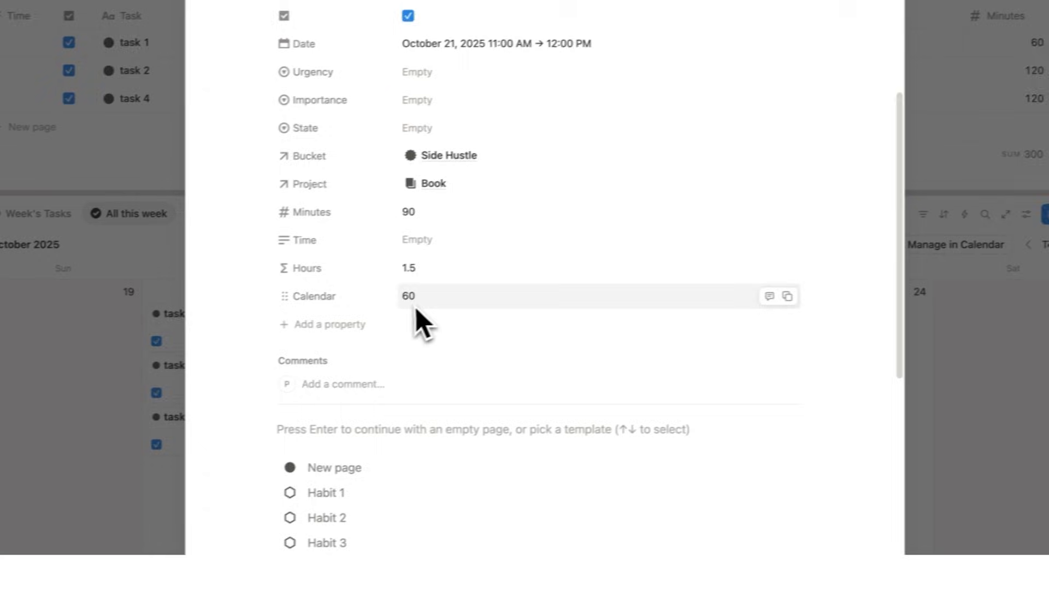
# Step: Close task 3 and open task 4 from the week calendar to check its Calendar property
pyautogui.press('Escape')
pyautogui.click(296, 344)
pyautogui.scroll(-2, 431, 383)
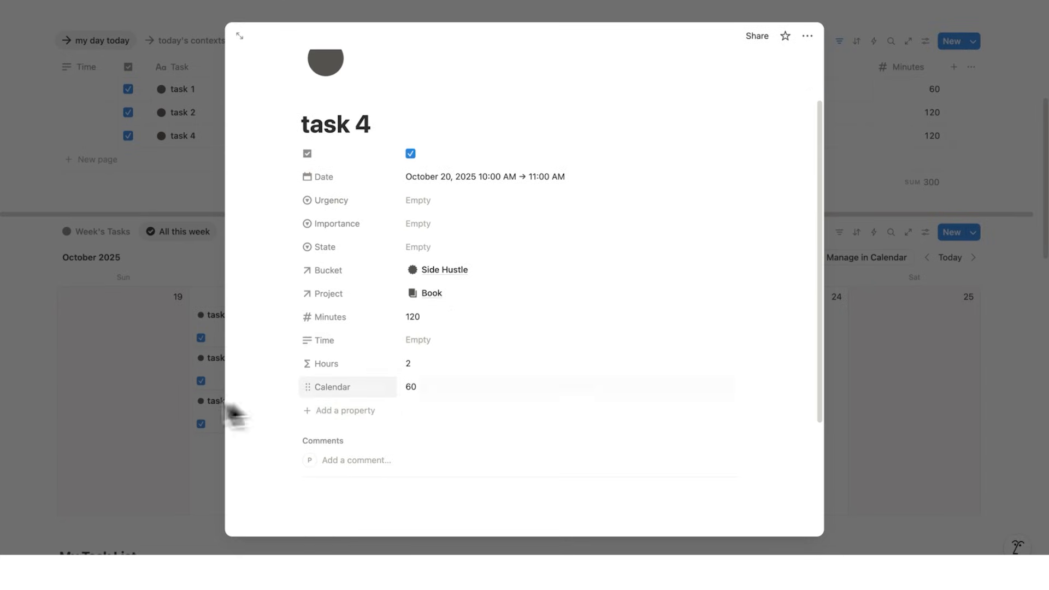
# Step: Close task 4 and open task 1 and task 2 from the week calendar to check their Calendar properties
pyautogui.click(194, 400)
pyautogui.click(273, 356)
pyautogui.scroll(-1, 382, 437)
pyautogui.click(177, 418)
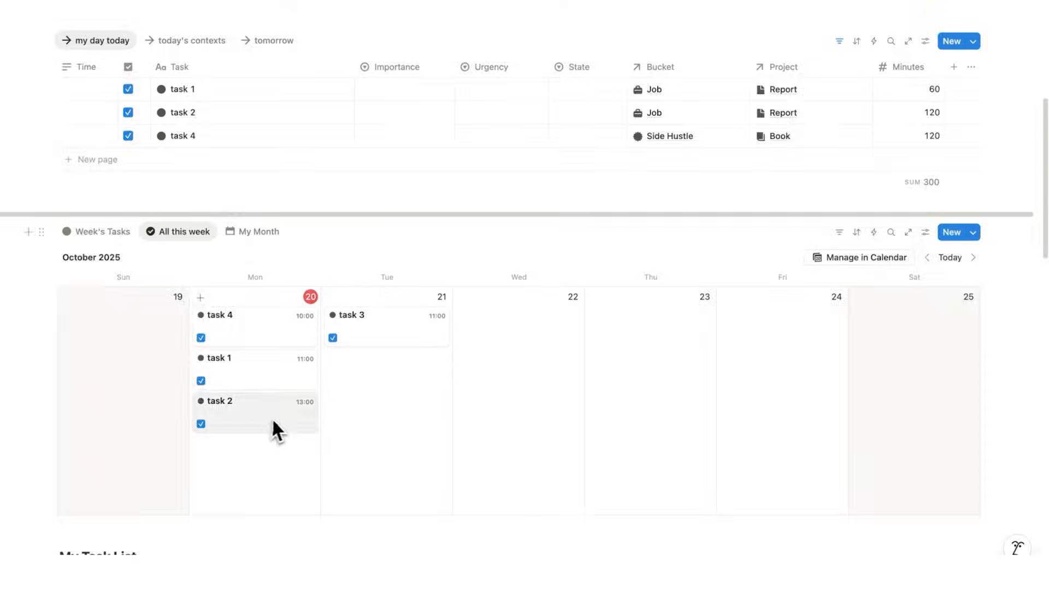
pyautogui.click(273, 419)
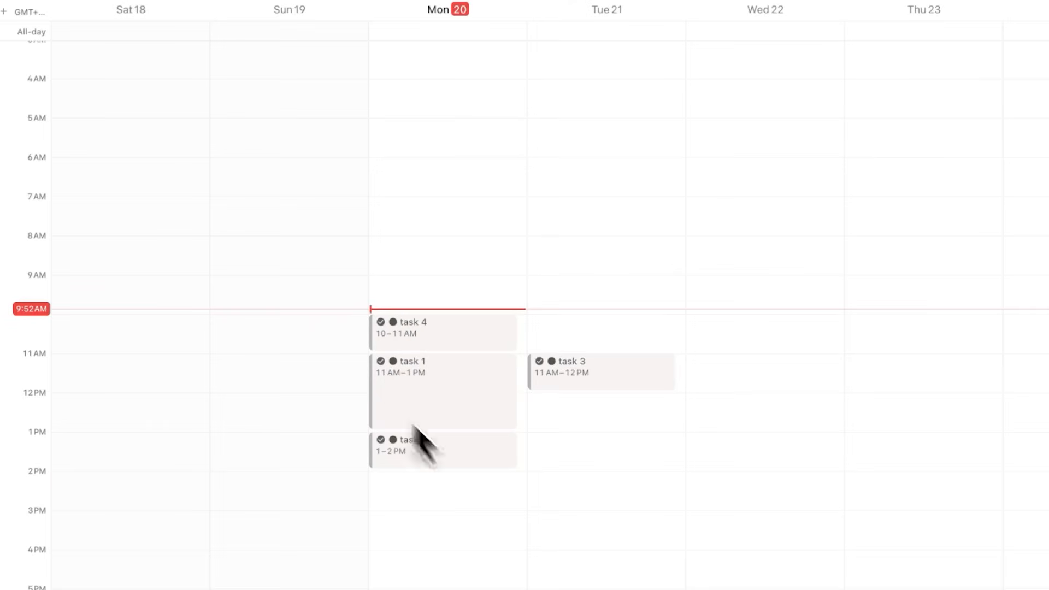
# Step: Extend task 3 on Tuesday the 21st to end at 1 PM and open it to check its Calendar property
pyautogui.click(576, 386)
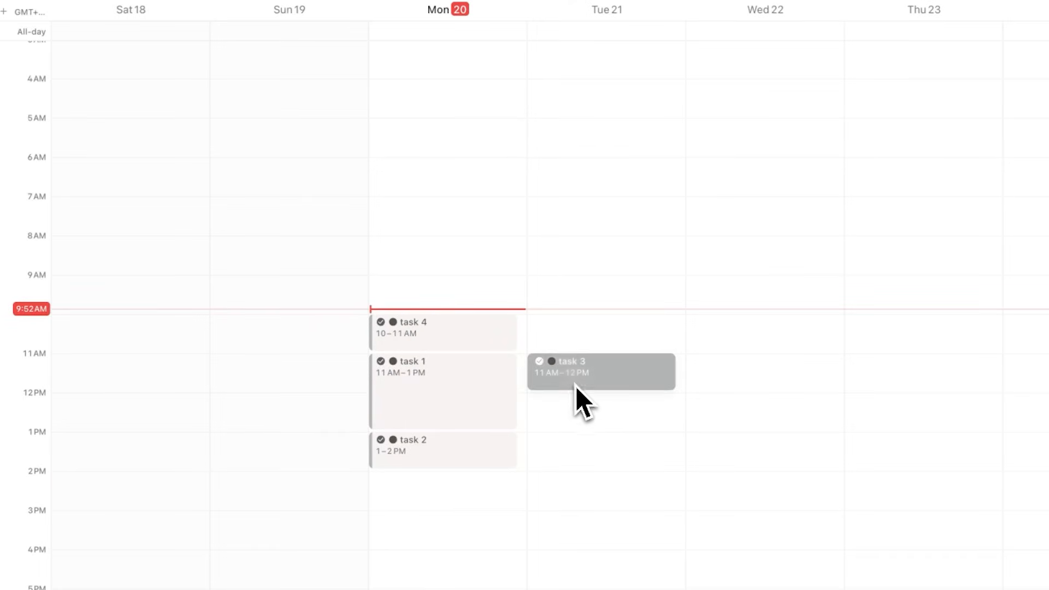
pyautogui.moveTo(581, 391); pyautogui.dragTo(585, 428)
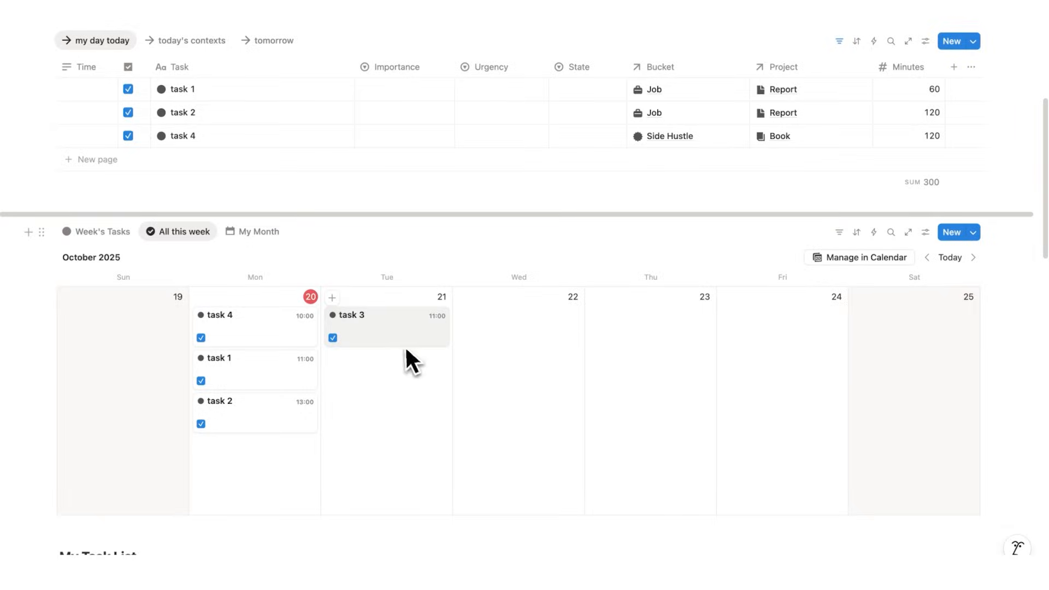
pyautogui.click(401, 345)
pyautogui.scroll(-3, 409, 347)
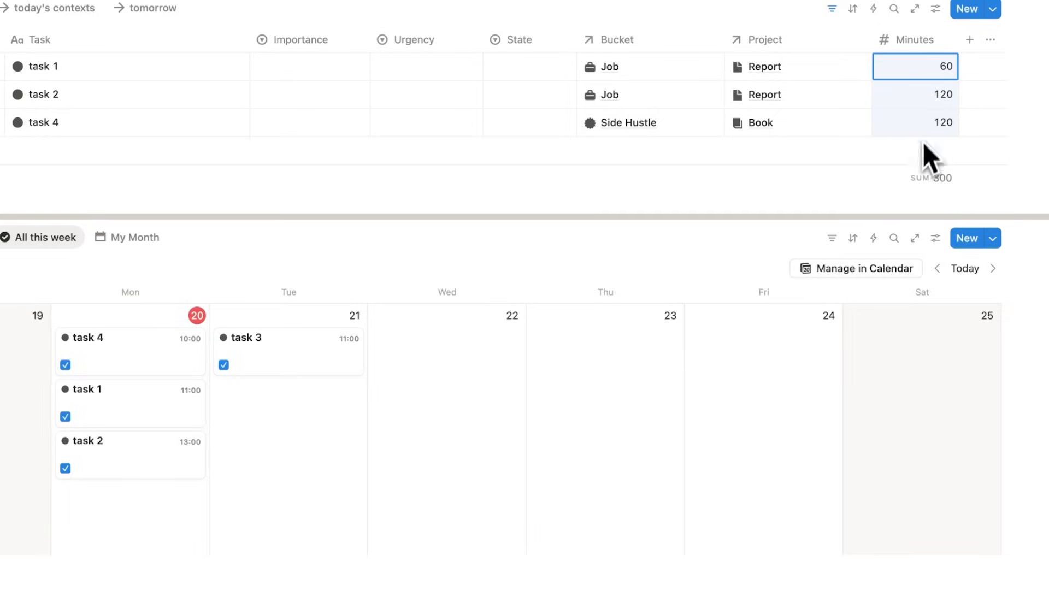
# Step: Clear the Minutes of tasks 1, 2 and 4 in my day today and open the Time Track workspace as a full page
pyautogui.press('Delete')
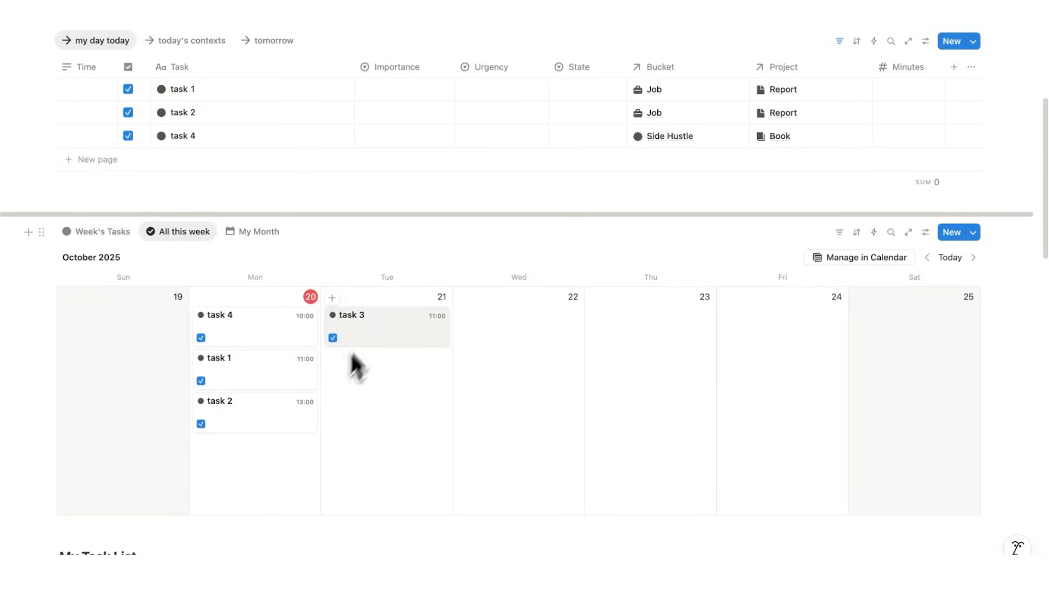
pyautogui.scroll(-17, 504, 329)
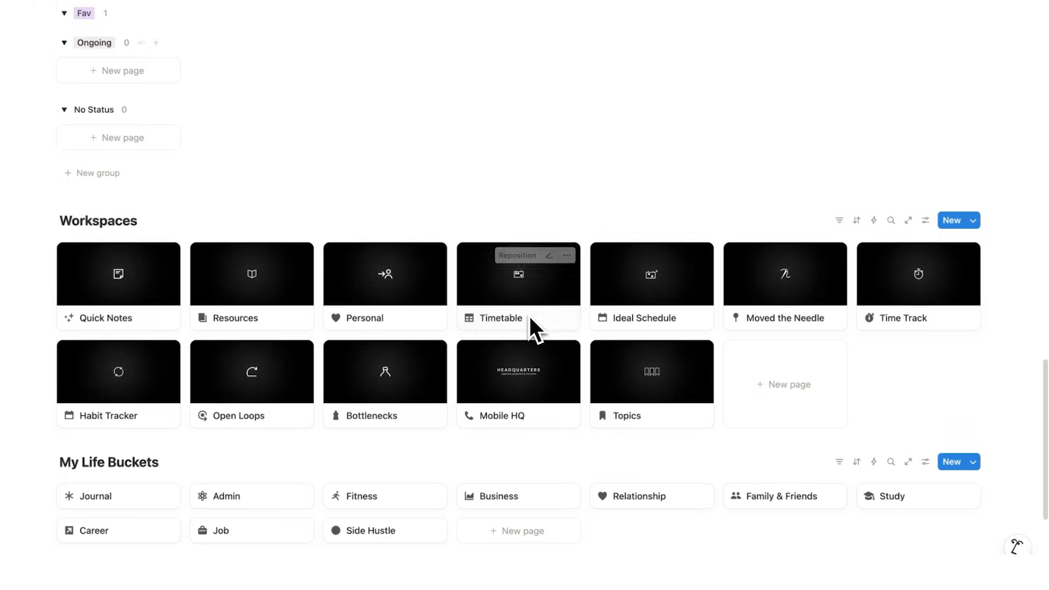
pyautogui.click(880, 299)
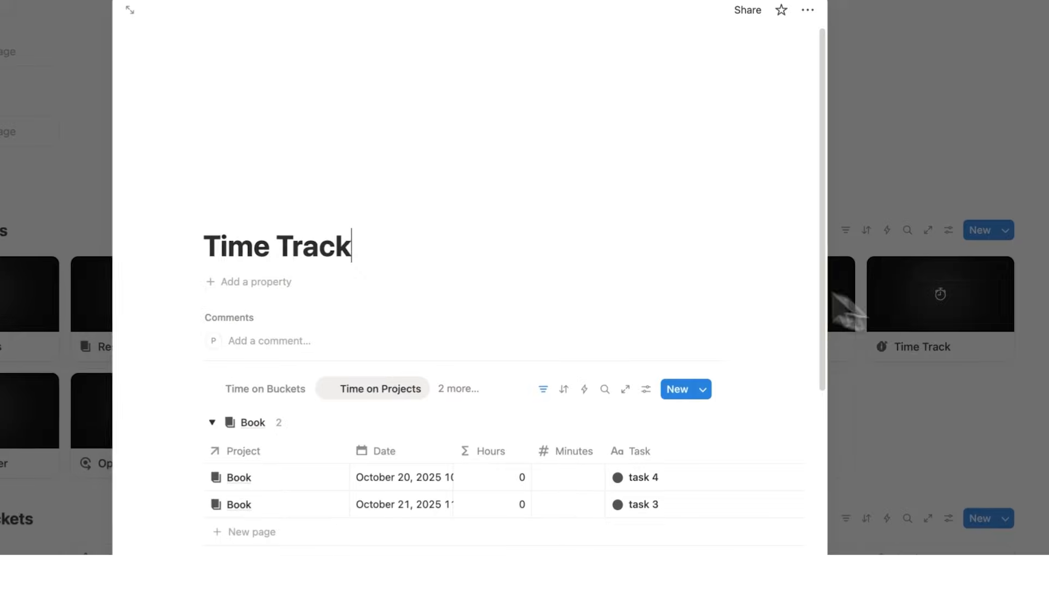
pyautogui.click(130, 10)
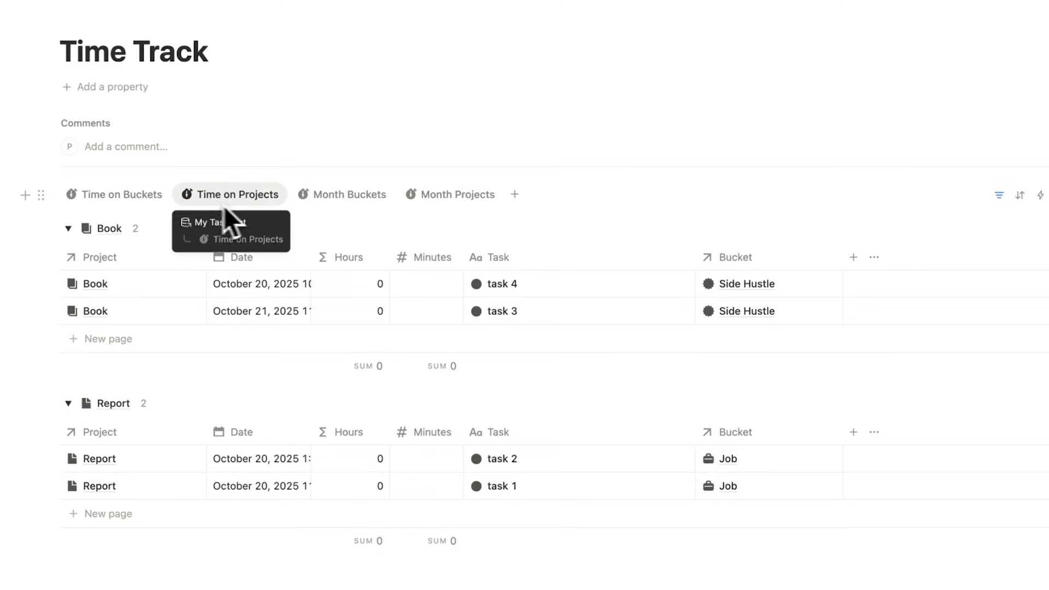
# Step: Show the hidden Calendar property in the Time on Buckets view
pyautogui.click(150, 200)
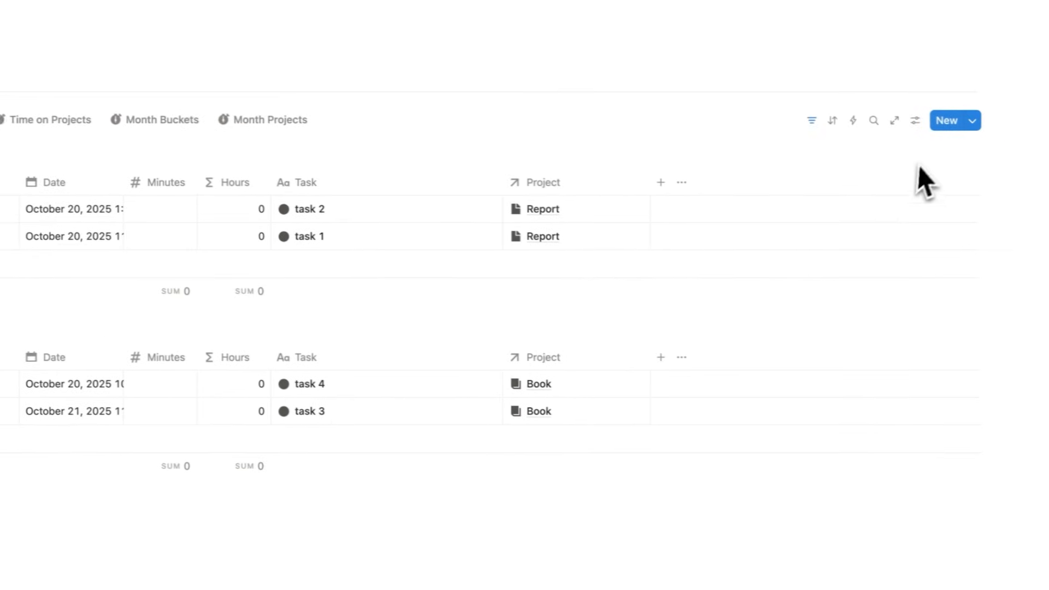
pyautogui.click(916, 121)
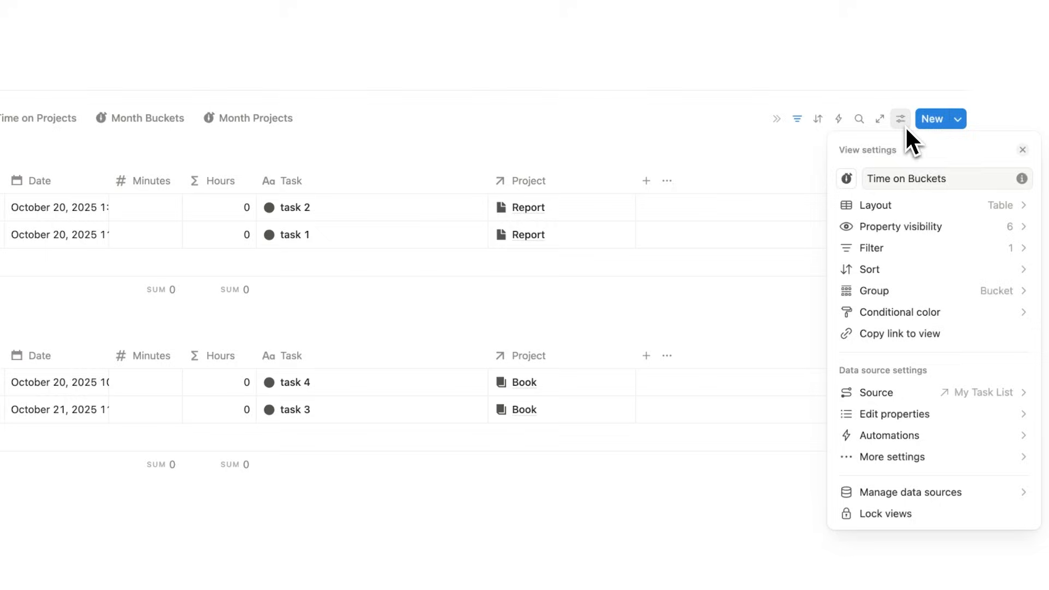
pyautogui.click(913, 227)
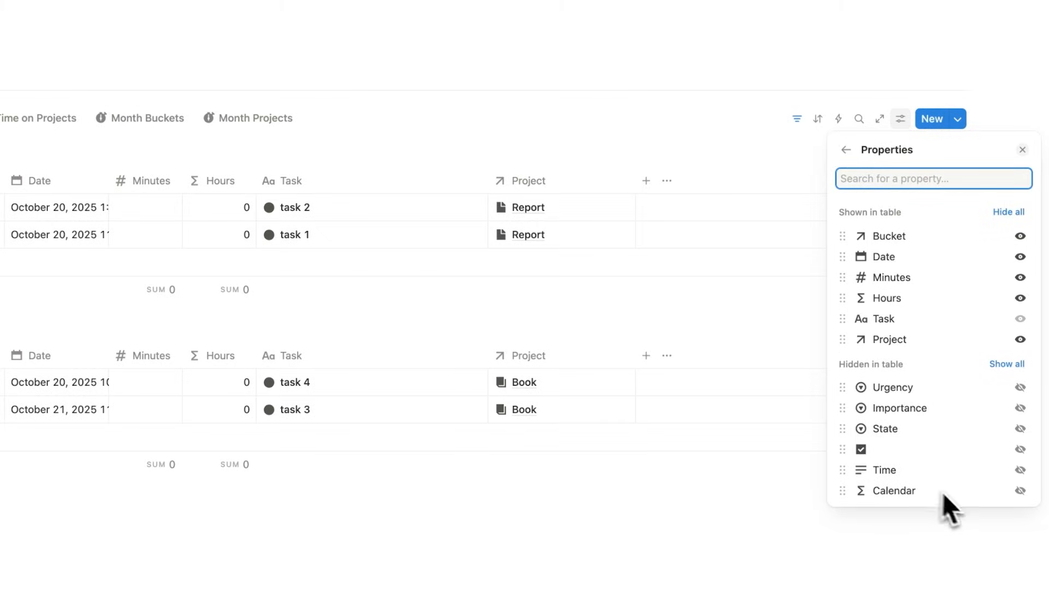
pyautogui.click(1020, 491)
pyautogui.click(726, 534)
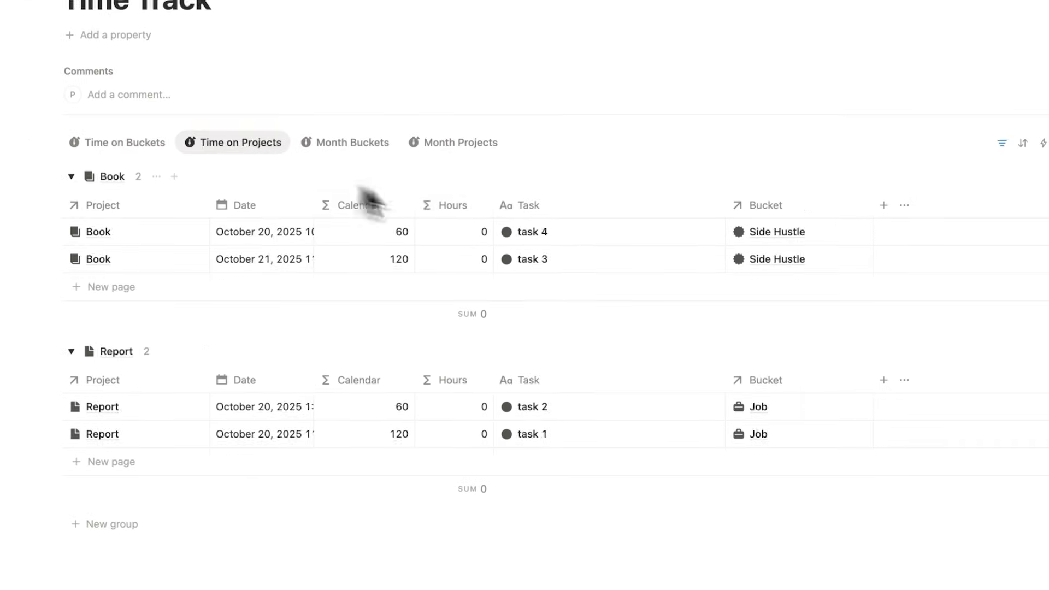
# Step: Hide the Hours property in the Time on Projects view and switch to the Time on Buckets view
pyautogui.click(453, 205)
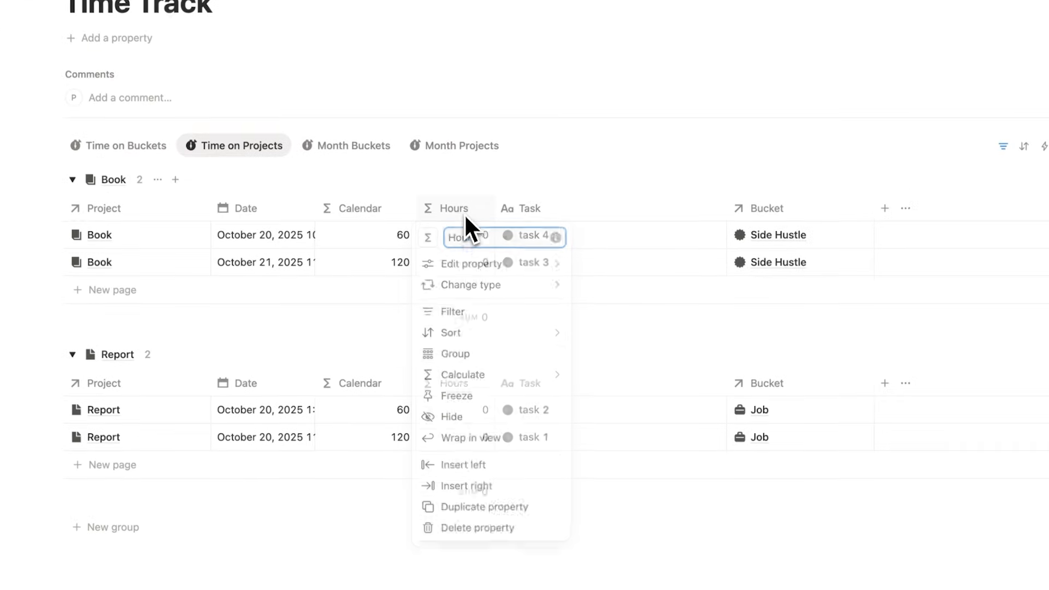
pyautogui.click(482, 419)
pyautogui.click(154, 153)
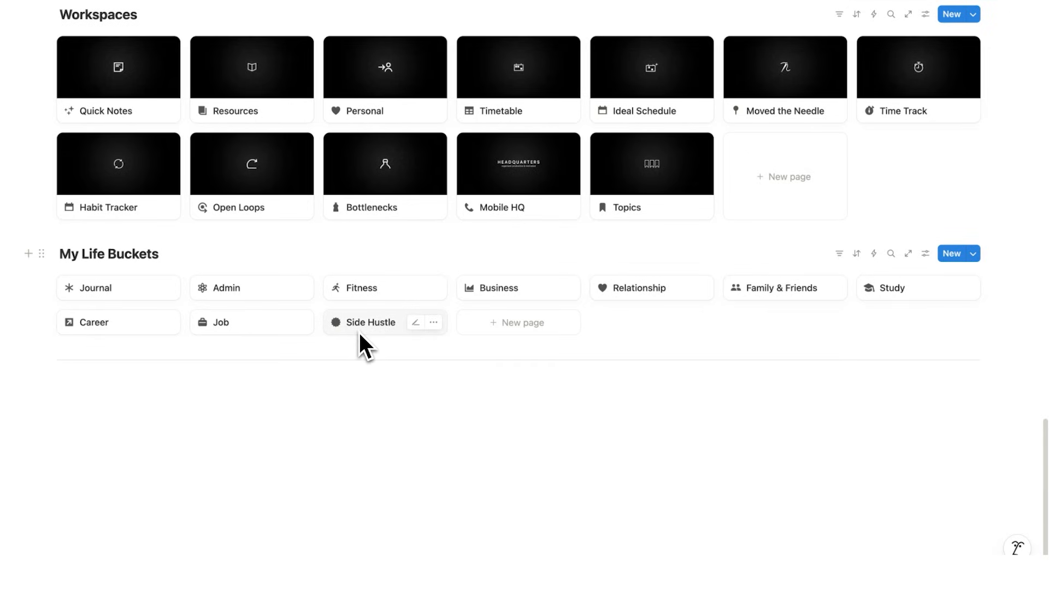
# Step: Switch to the Time on Projects view and set the Calendar column's calculation to Count all
pyautogui.scroll(2, 328, 350)
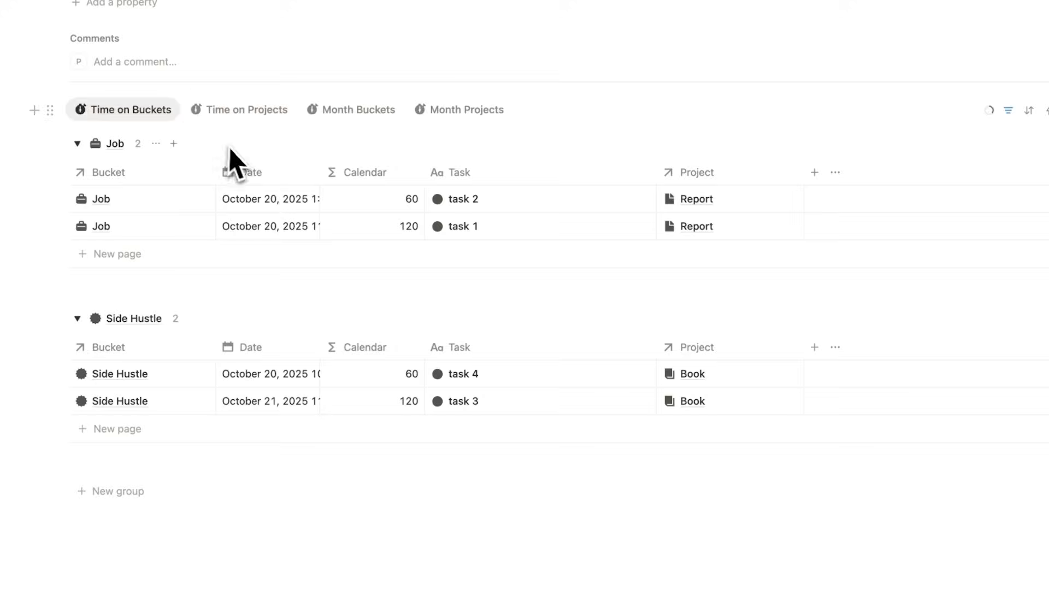
pyautogui.click(241, 121)
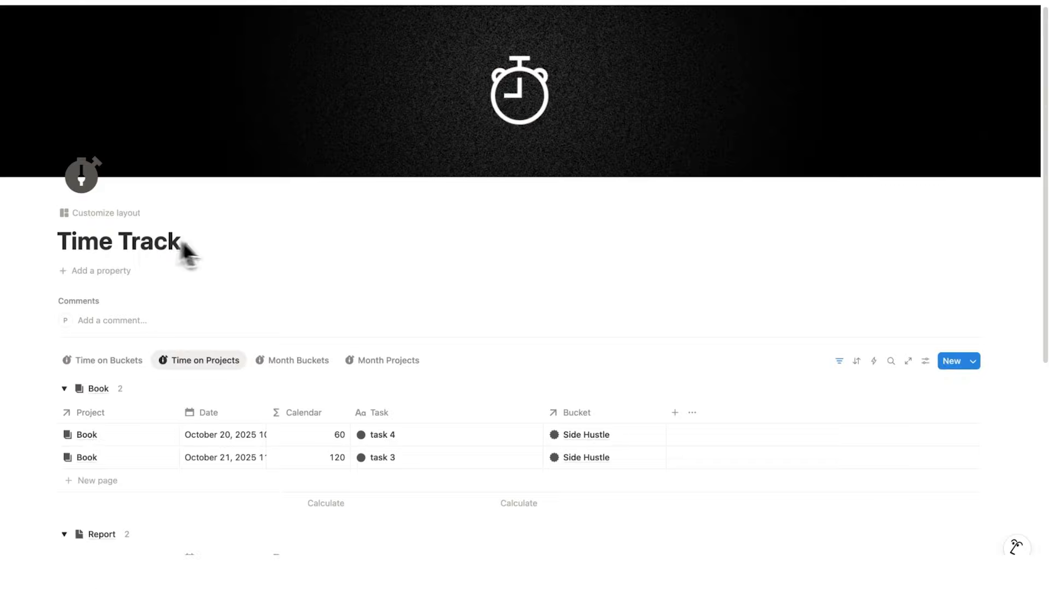
pyautogui.moveTo(180, 251); pyautogui.dragTo(33, 262)
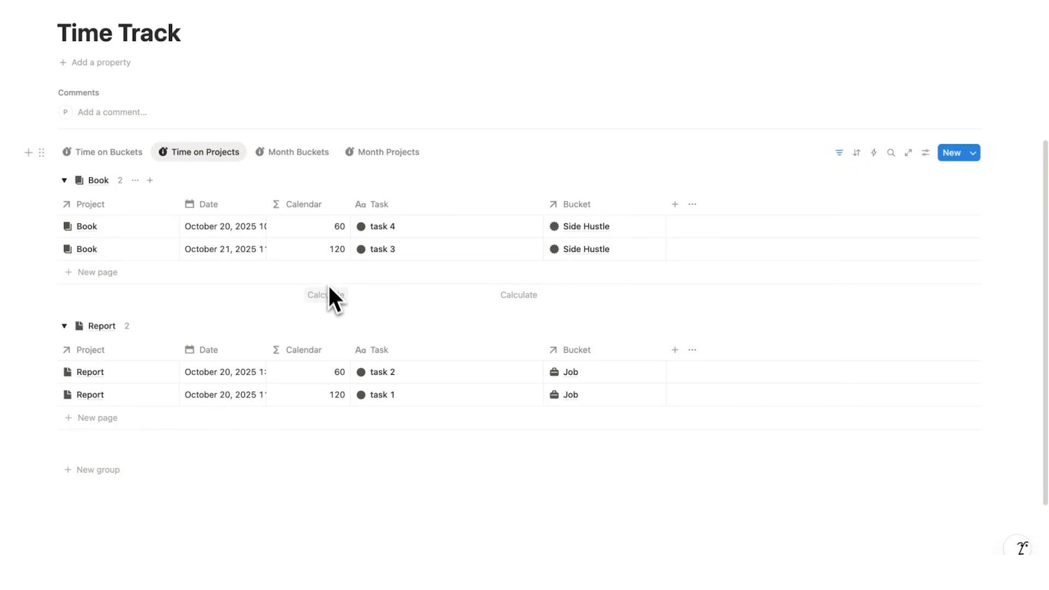
pyautogui.click(329, 296)
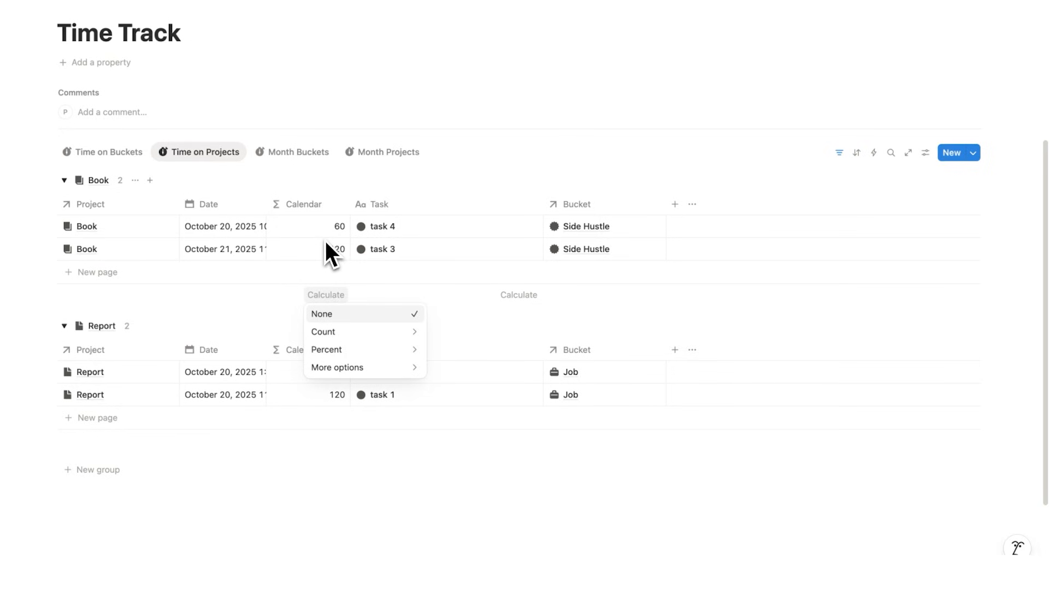
pyautogui.moveTo(402, 331)
pyautogui.click(618, 381)
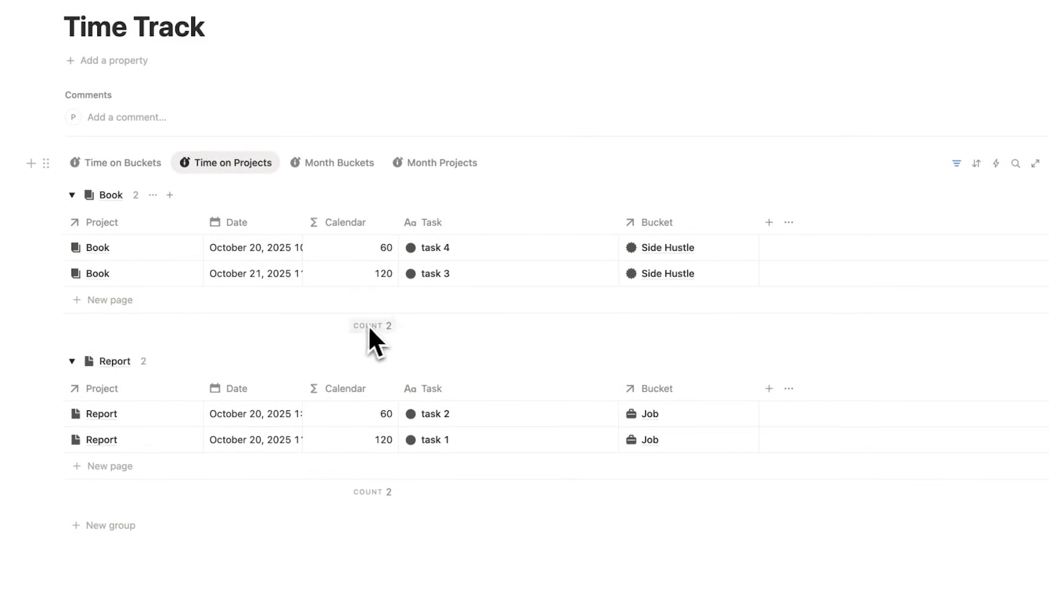
# Step: Set the Calendar column's calculation in the Time on Projects view to Sum
pyautogui.click(370, 326)
pyautogui.moveTo(440, 410)
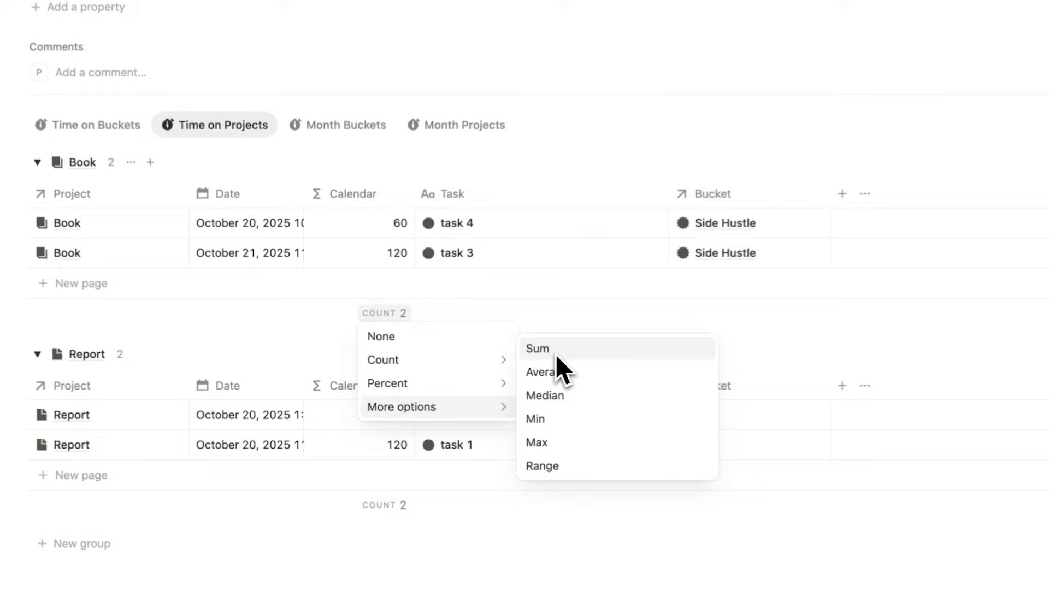
pyautogui.click(557, 355)
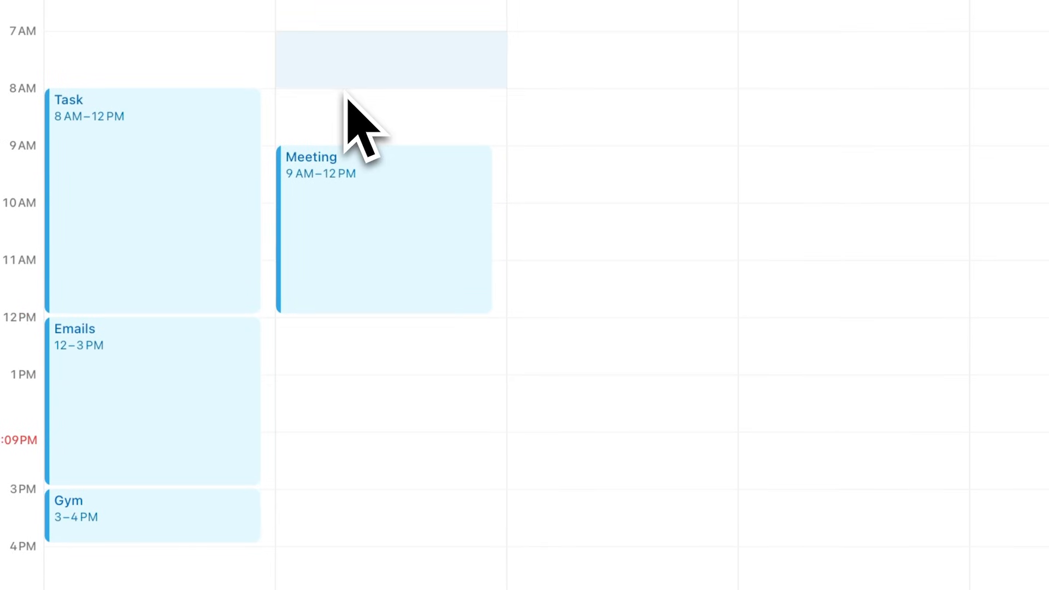
# Step: Add an event named Run Club to the calendar before the 9 AM Meeting on the same day
pyautogui.click(346, 88)
pyautogui.write('Run Club')
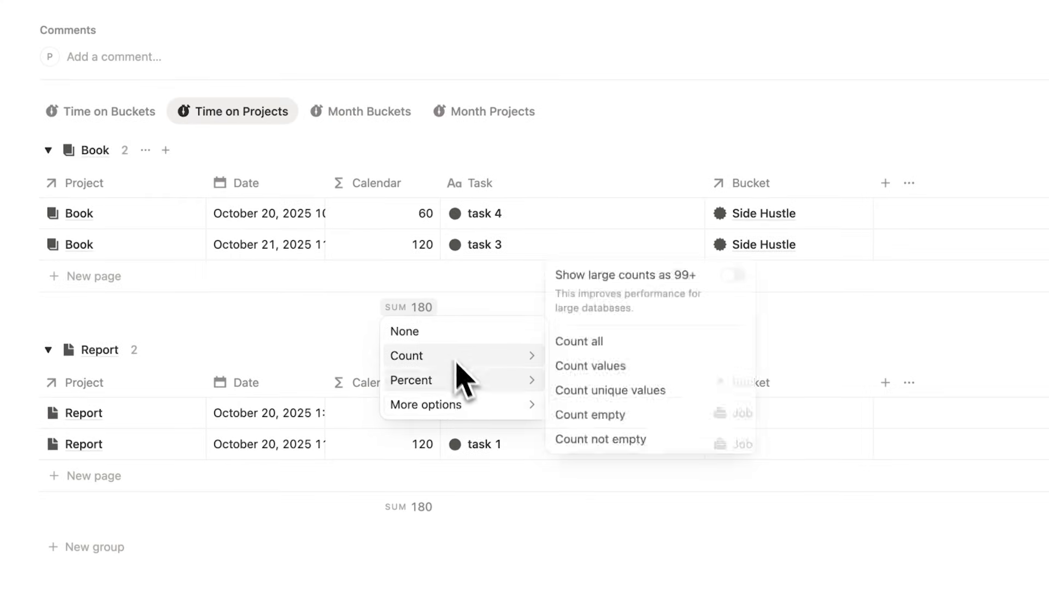
# Step: Change the Calendar column's calculation in the Time on Projects view to Average
pyautogui.moveTo(469, 411)
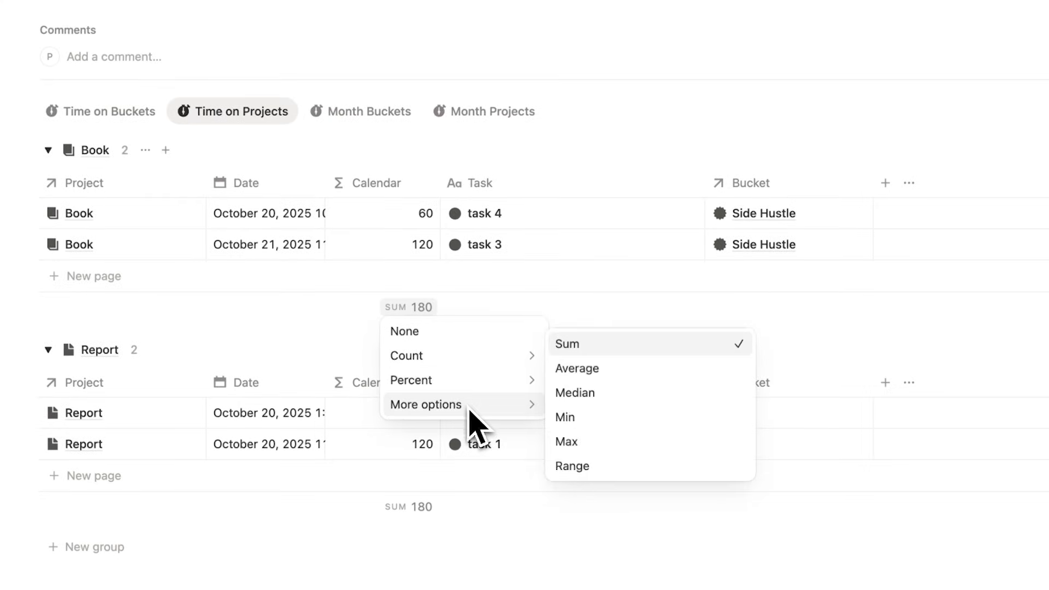
pyautogui.click(619, 380)
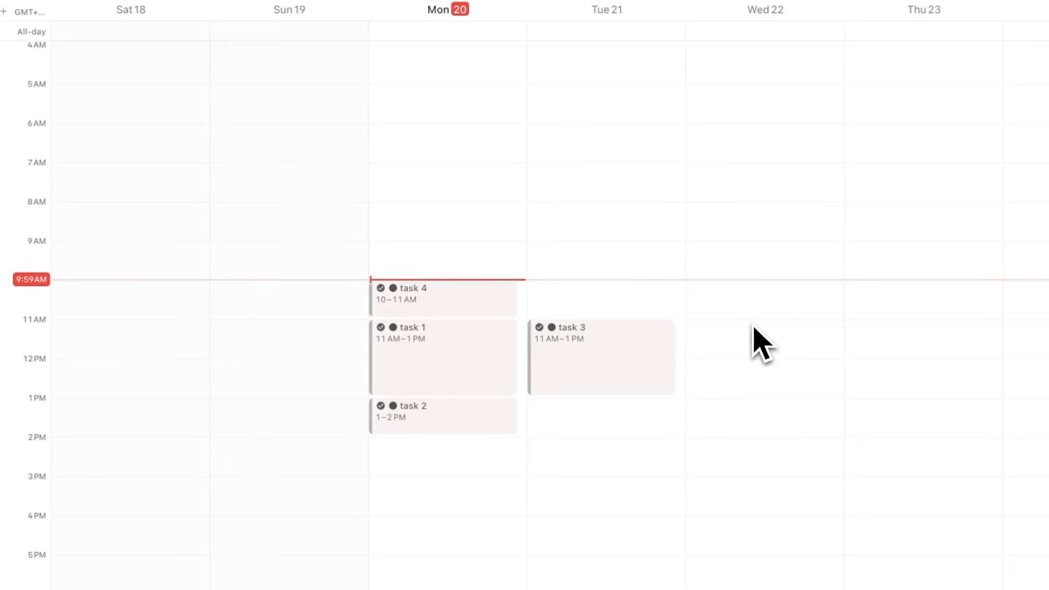
# Step: Schedule Book Writing on Wednesday the 22nd at 11 AM and set the Calendar column's calculation in Time on Projects to Max
pyautogui.moveTo(754, 326); pyautogui.dragTo(772, 293)
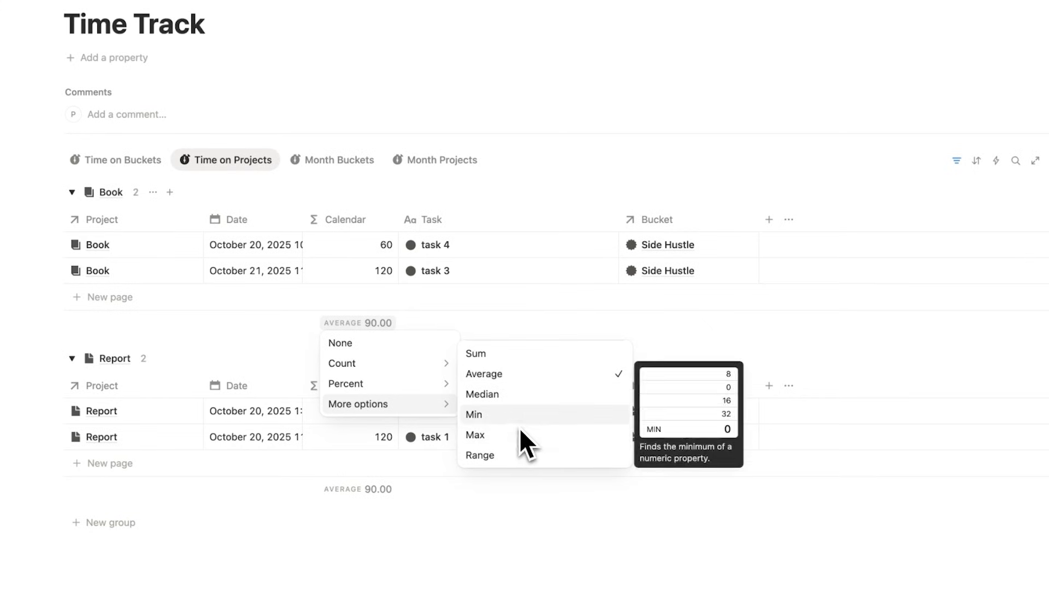
pyautogui.click(520, 426)
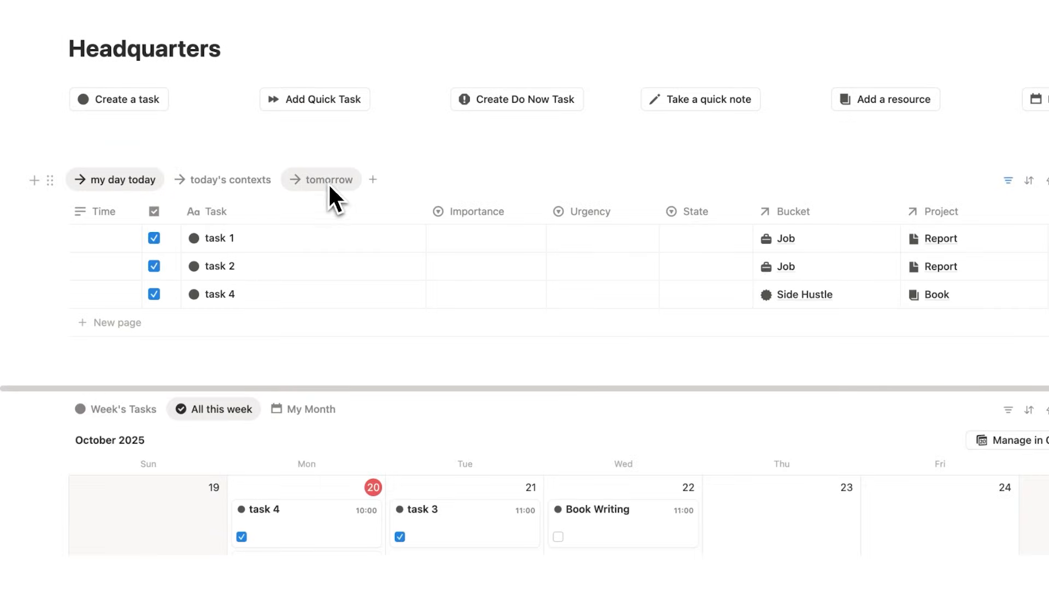
# Step: In Headquarters' tomorrow view, add the task Book writing session, setting its time to 9.30am and task 3's time to 10am
pyautogui.click(329, 186)
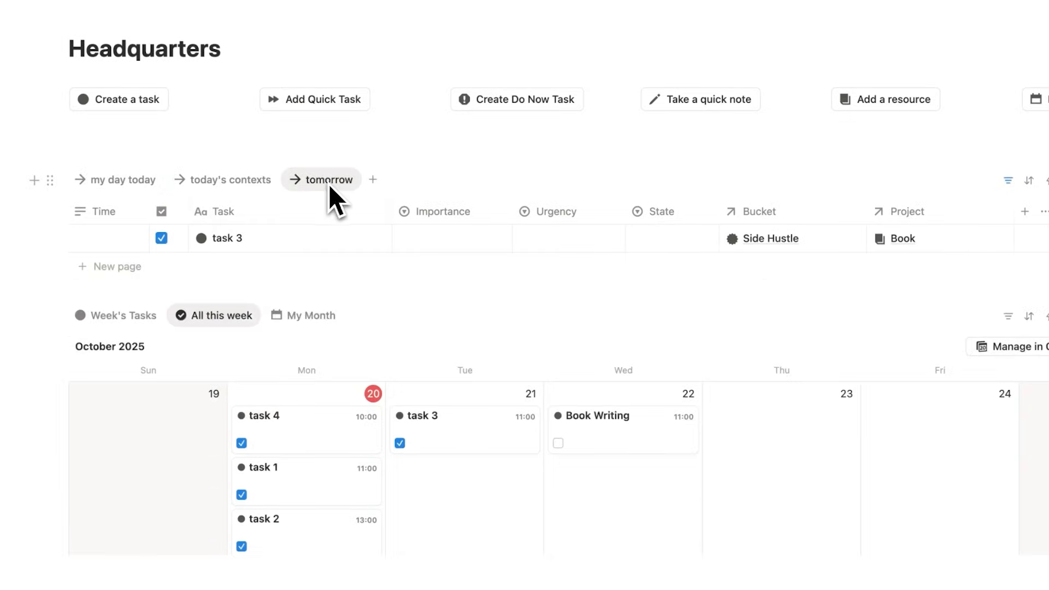
pyautogui.click(105, 270)
pyautogui.write('10am')
pyautogui.click(93, 242)
pyautogui.write('9.30am')
pyautogui.press('Return')
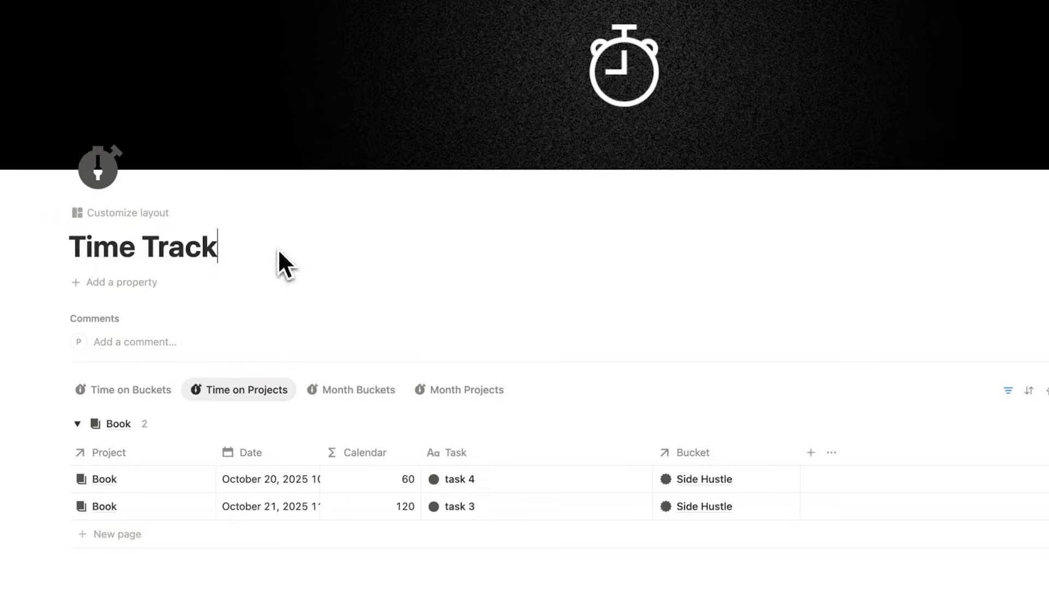
pyautogui.moveTo(279, 250); pyautogui.dragTo(71, 246)
pyautogui.click(306, 239)
# Step: Open the Moved the Needle workspace from Headquarters as a full page
pyautogui.scroll(-5, 307, 238)
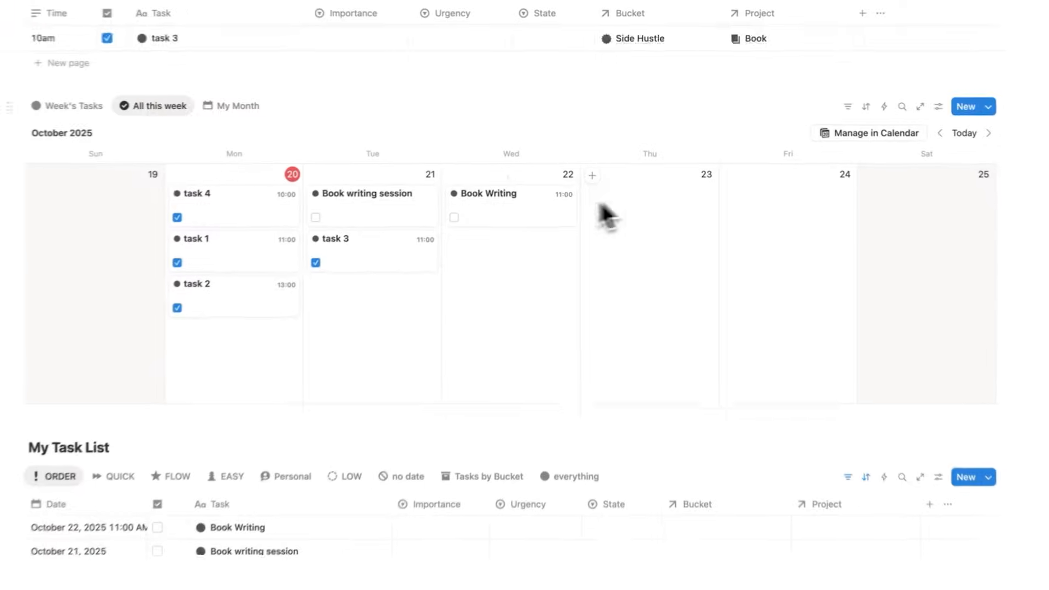
pyautogui.scroll(-15, 654, 196)
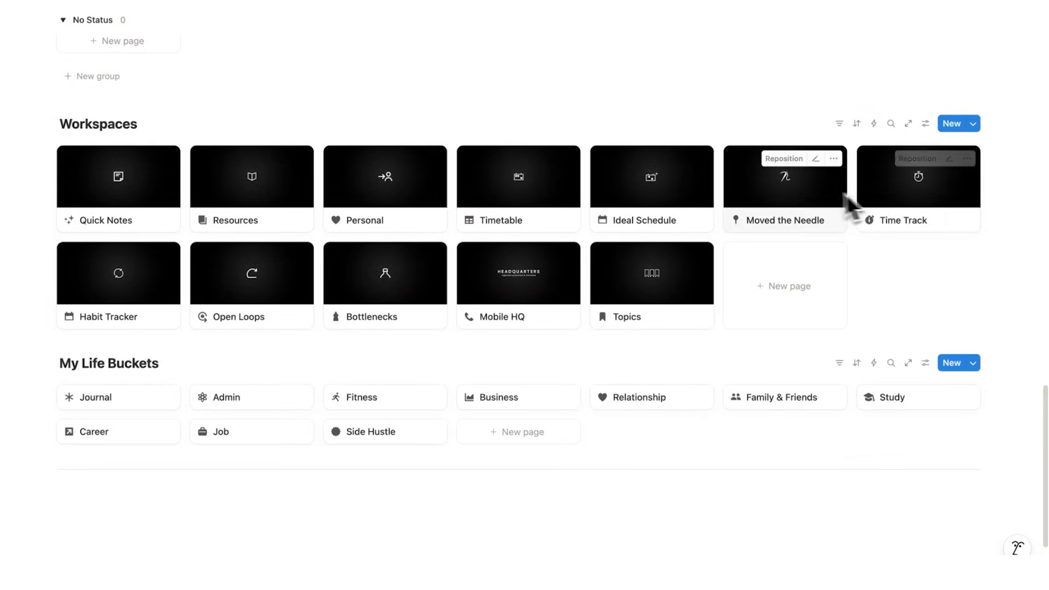
pyautogui.click(809, 206)
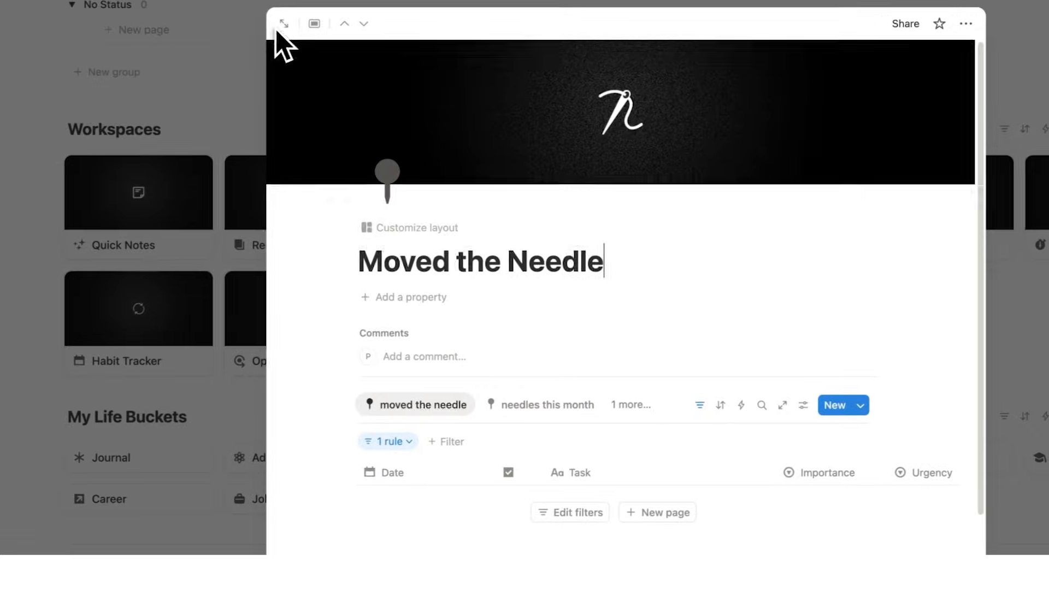
pyautogui.click(249, 26)
pyautogui.moveTo(396, 264); pyautogui.dragTo(71, 262)
pyautogui.click(542, 270)
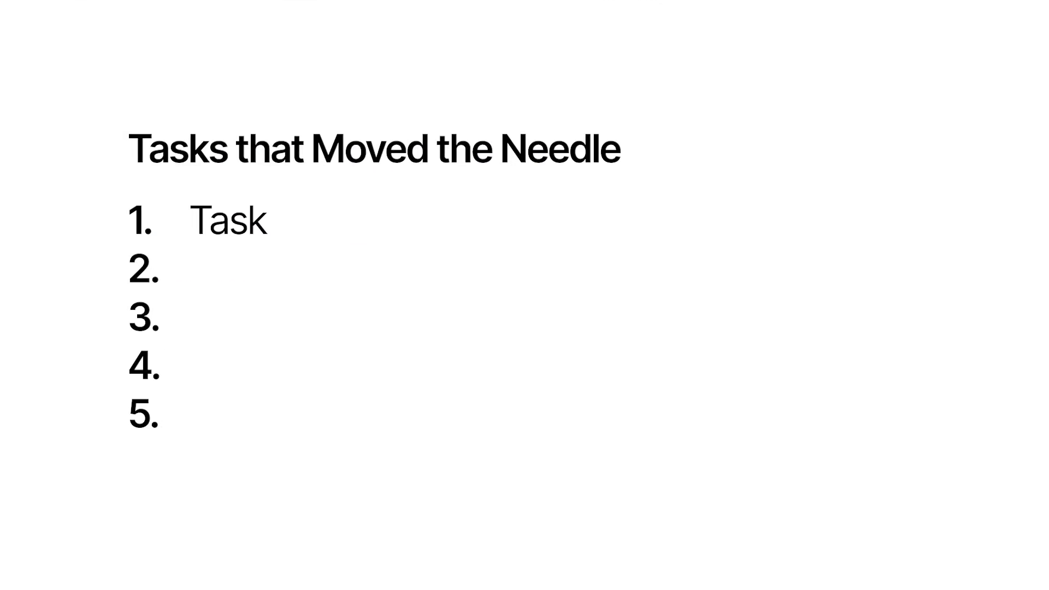